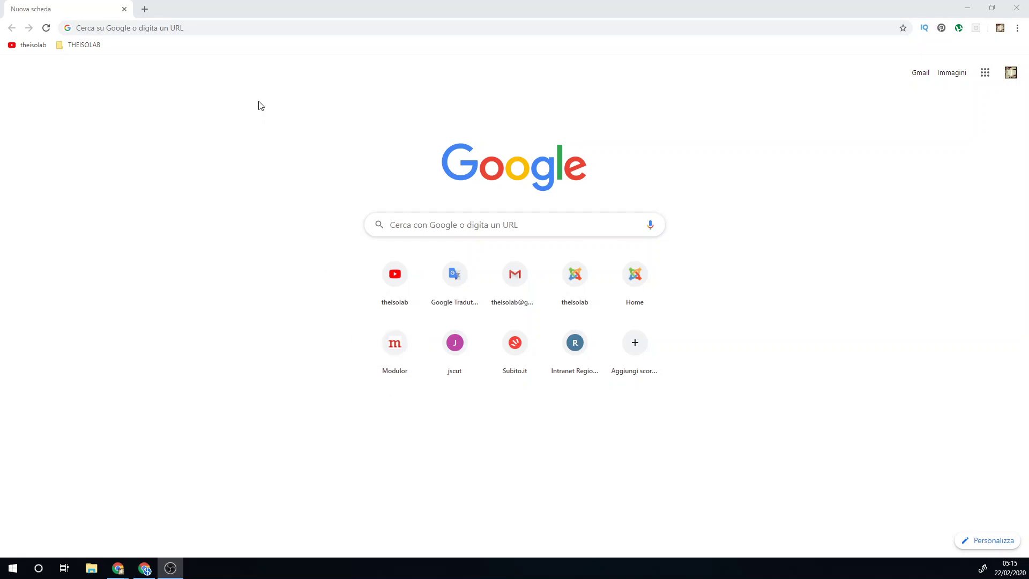
Search the web for 'carbide 3d' in Chrome.
left_click(242, 28)
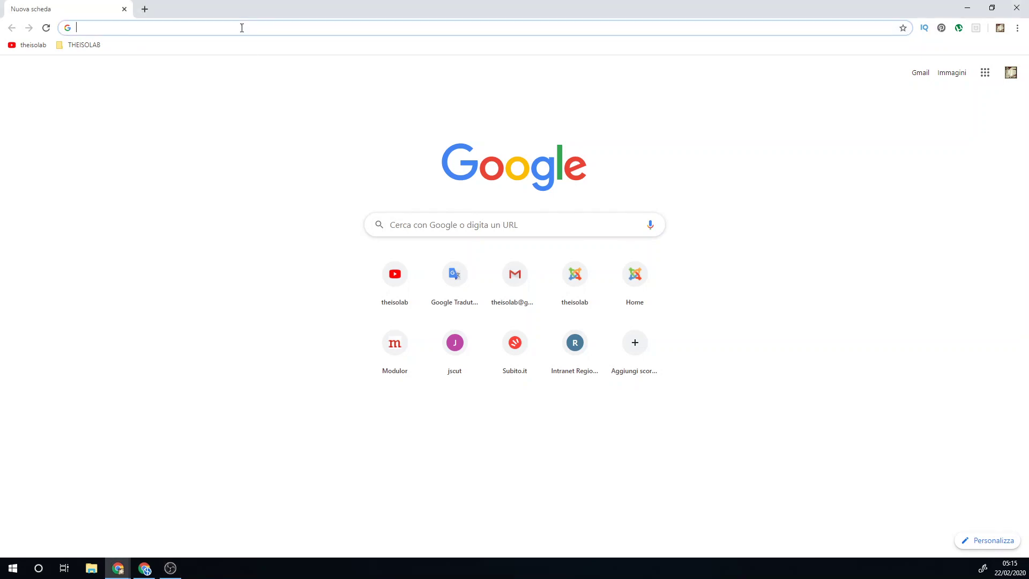
type("carb")
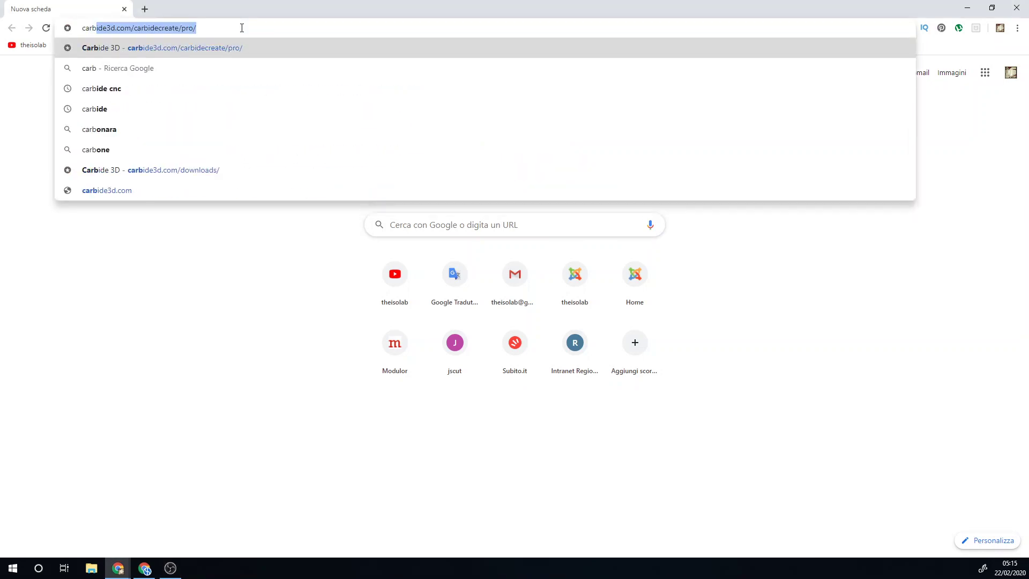
type("ide 3d")
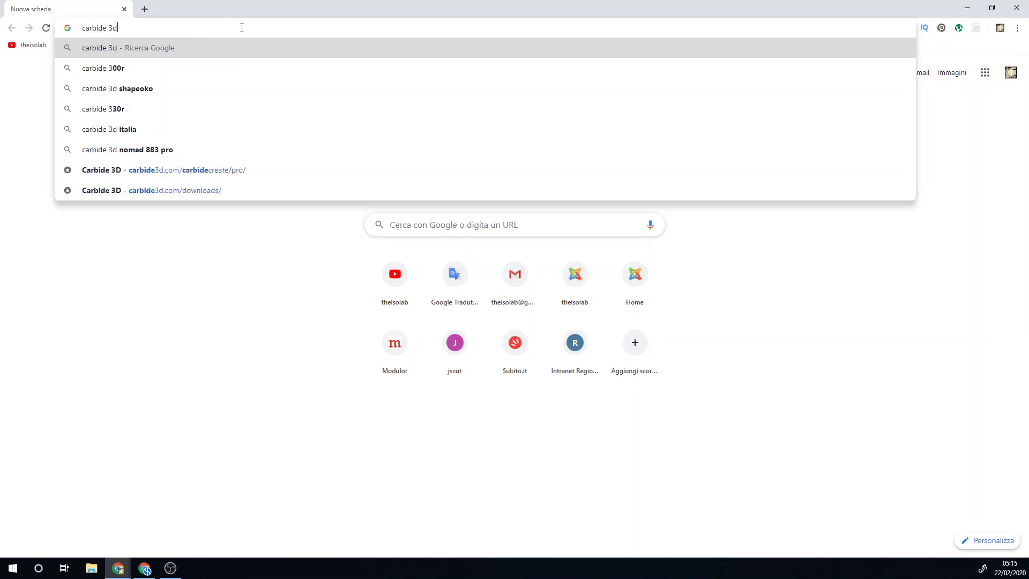
key("Return")
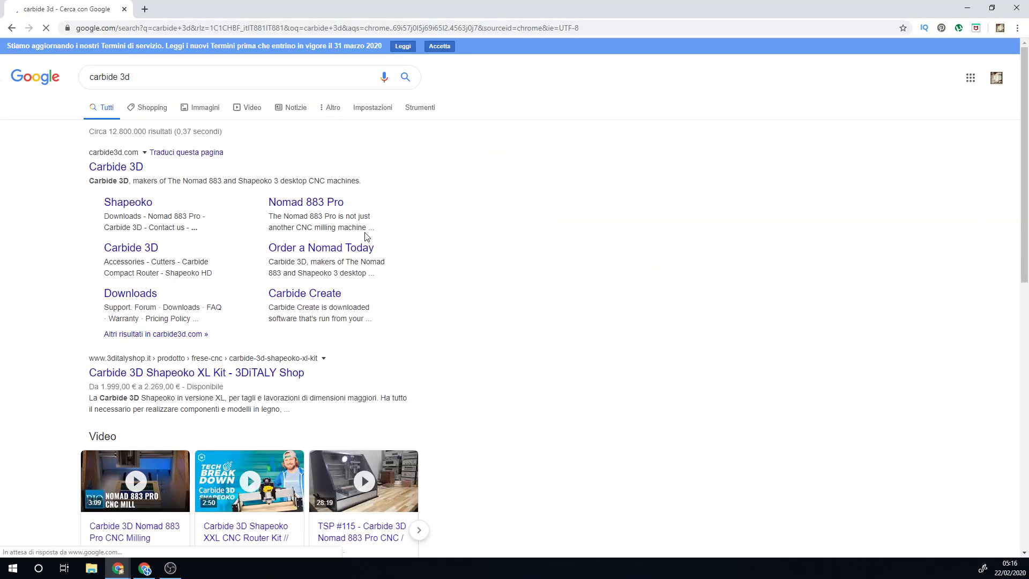
Go to the Carbide Create page under Downloads, then minimize Chrome to show the desktop.
left_click(152, 296)
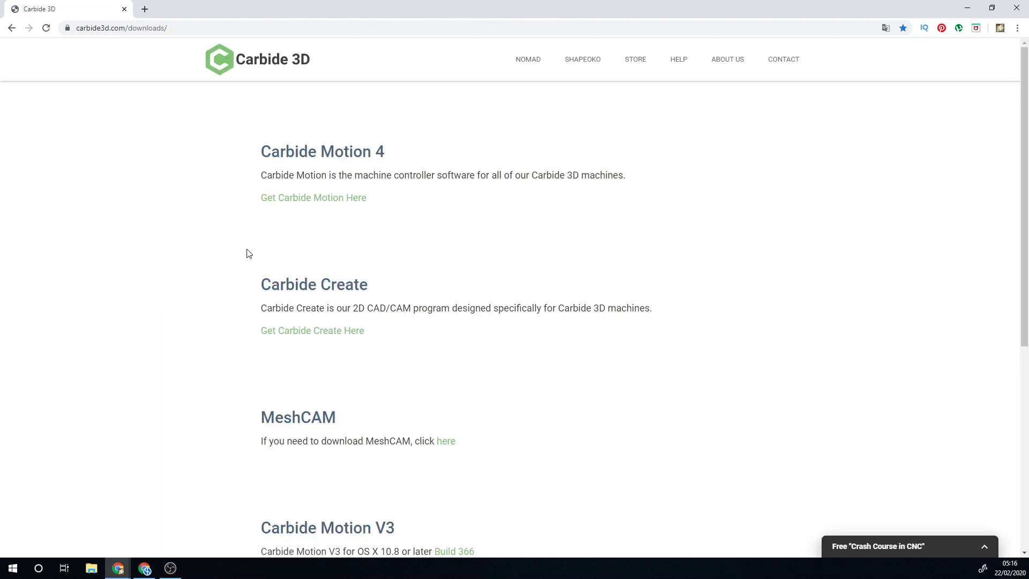
left_click(321, 337)
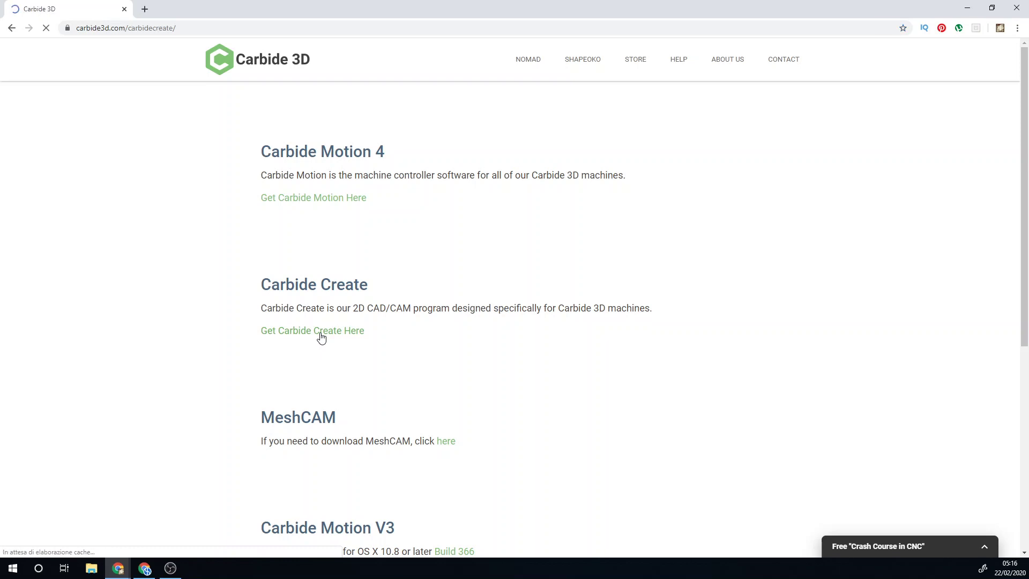
scroll(398, 319, "down", 2)
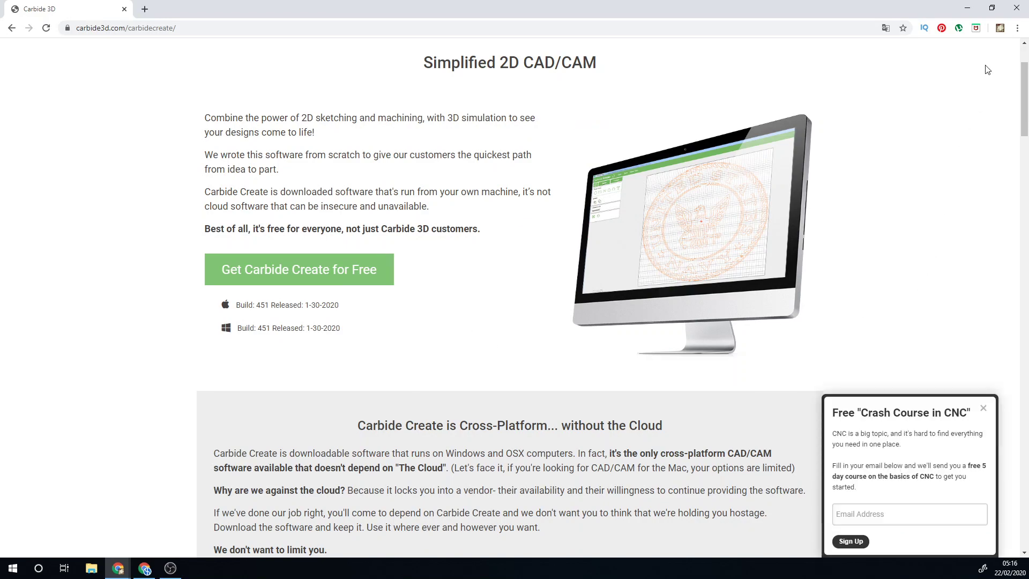
left_click(968, 8)
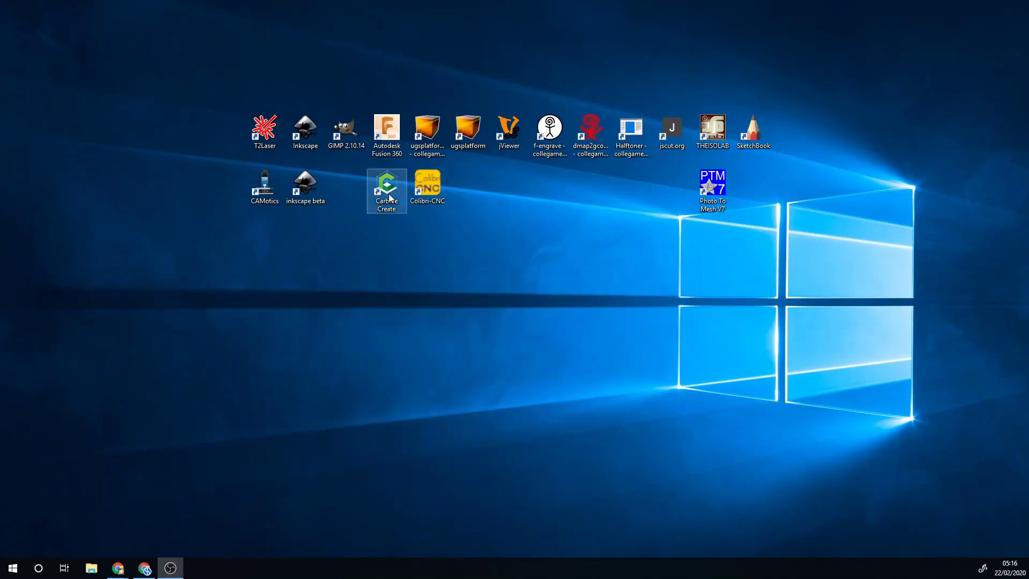
Launch Carbide Create from its desktop shortcut and focus its blank new design.
left_click(388, 194)
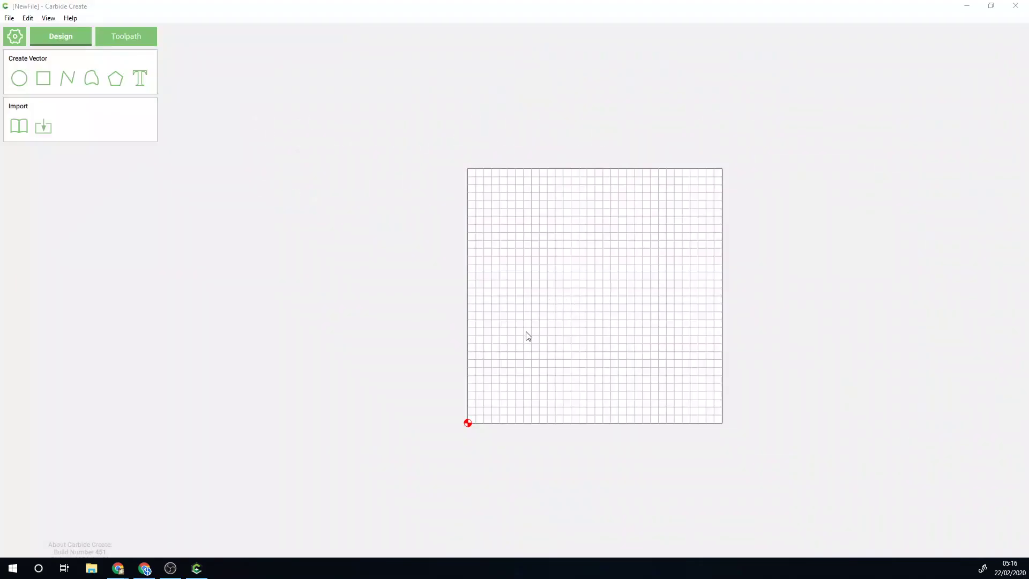
scroll(599, 302, "up", 1)
scroll(599, 302, "up", 1)
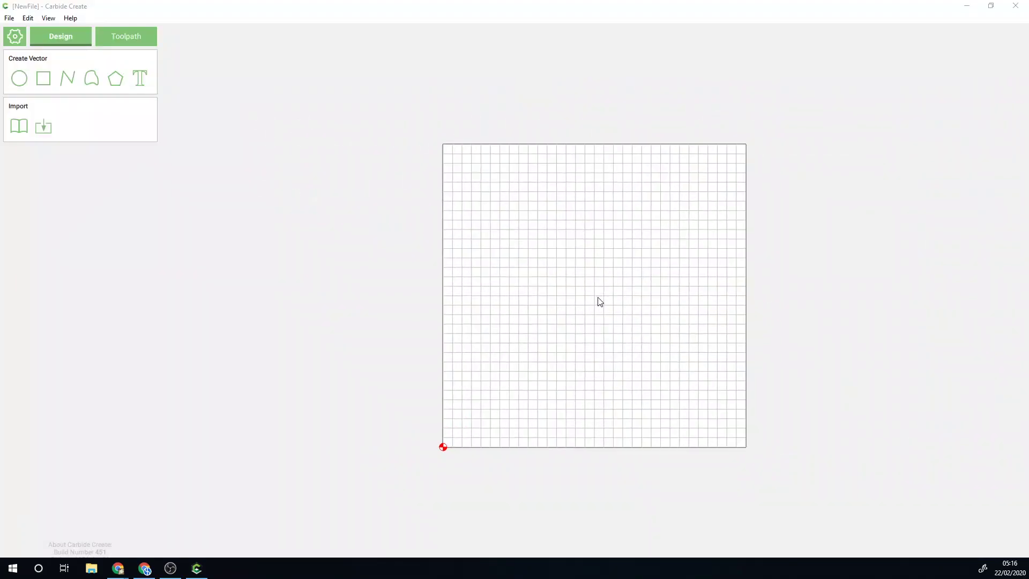
scroll(599, 302, "up", 2)
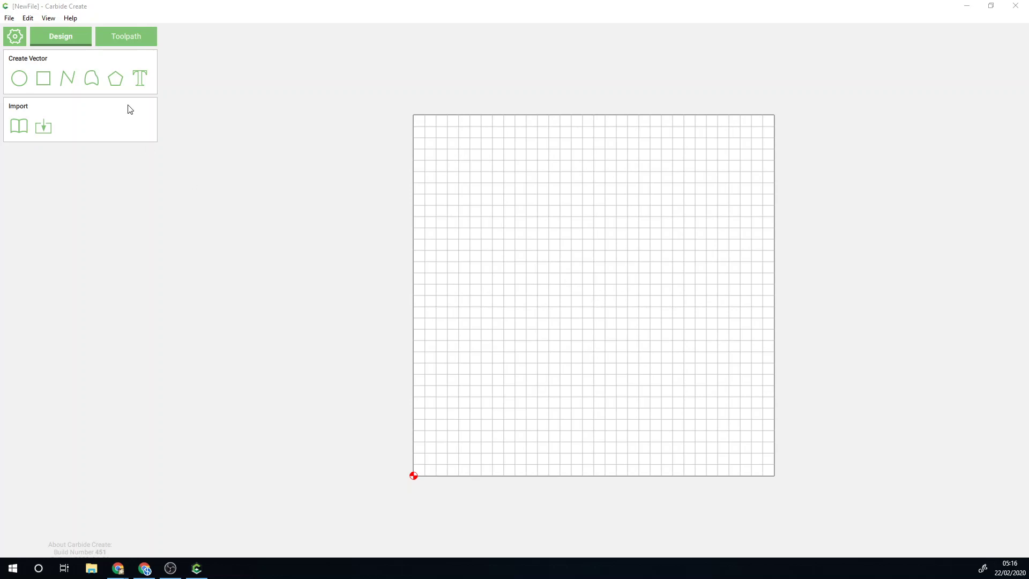
left_click(70, 38)
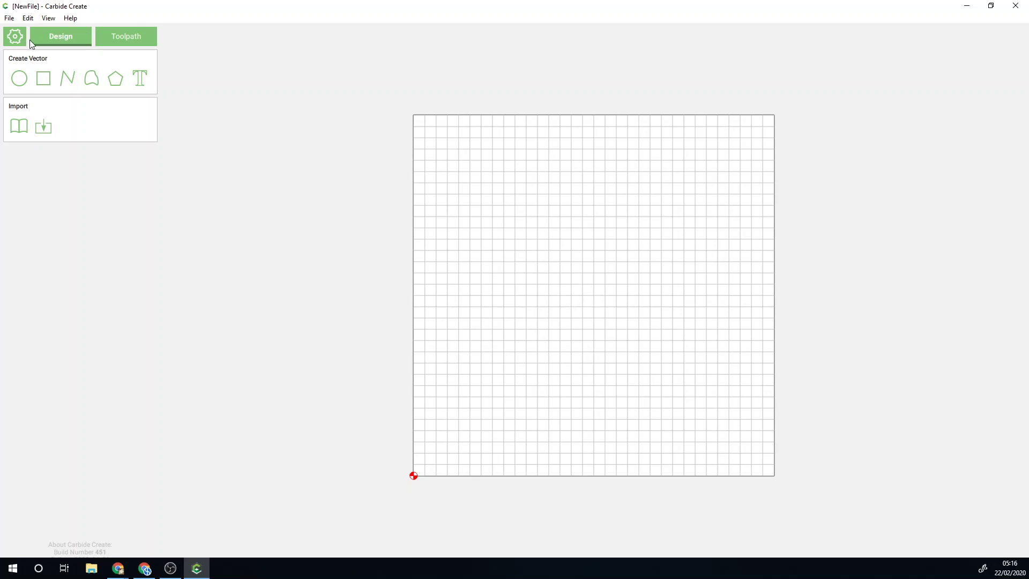
In Job Setup, choose MM units, 10 mm thickness, Softwood material and 5 mm retract height.
left_click(14, 37)
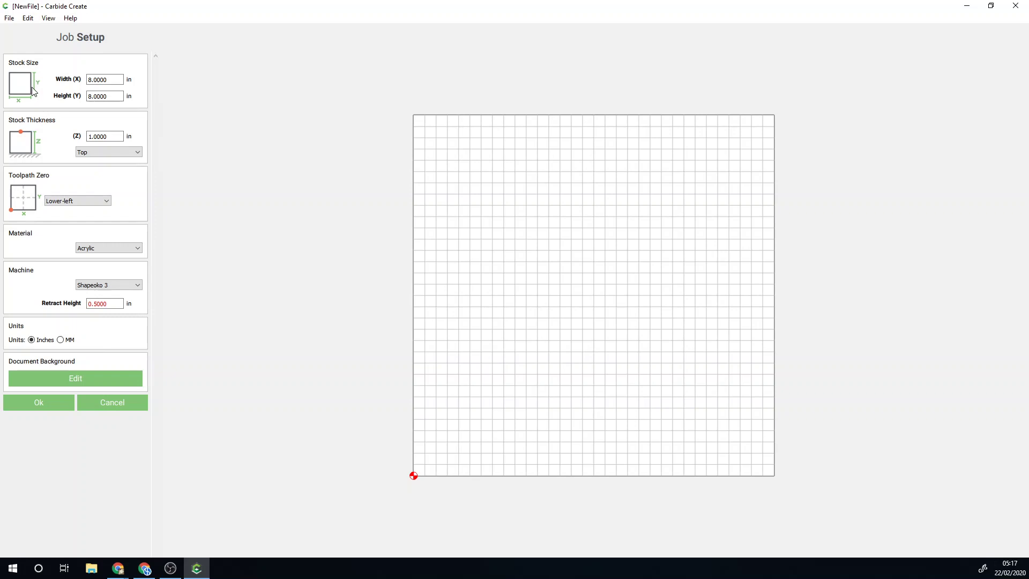
left_click(61, 340)
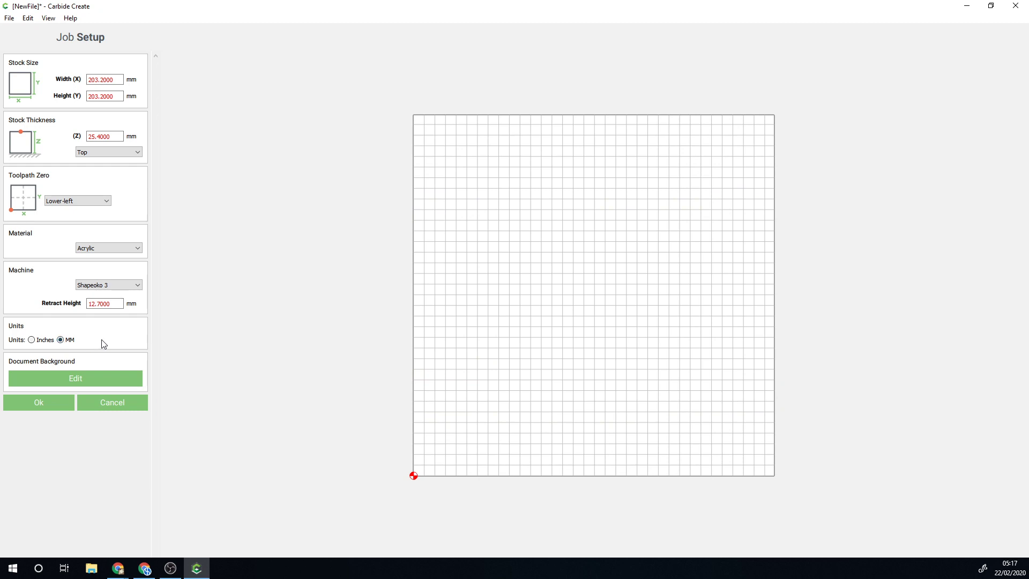
double_click(115, 304)
left_click(89, 137)
left_click_drag(114, 137, 90, 135)
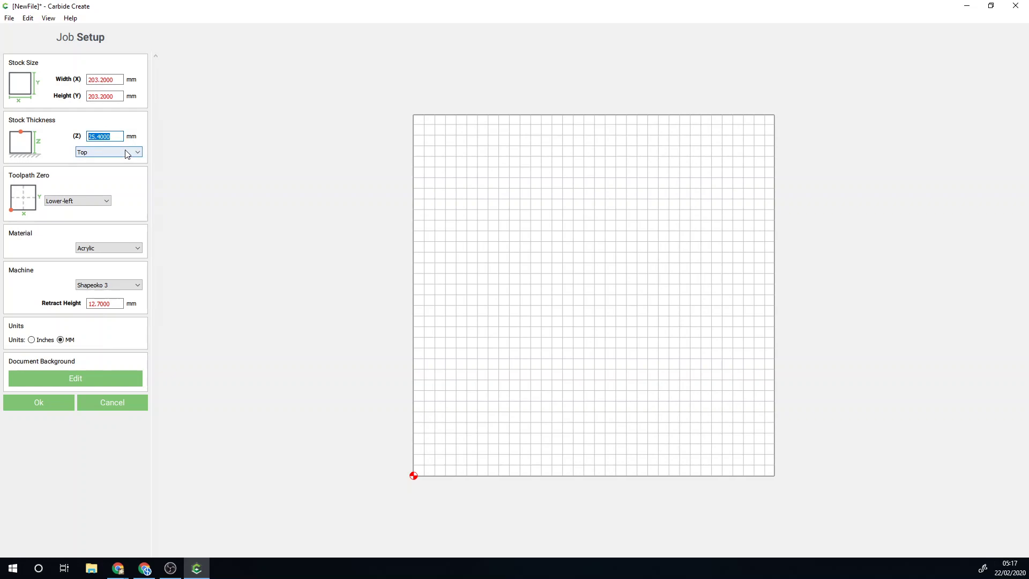
type("10")
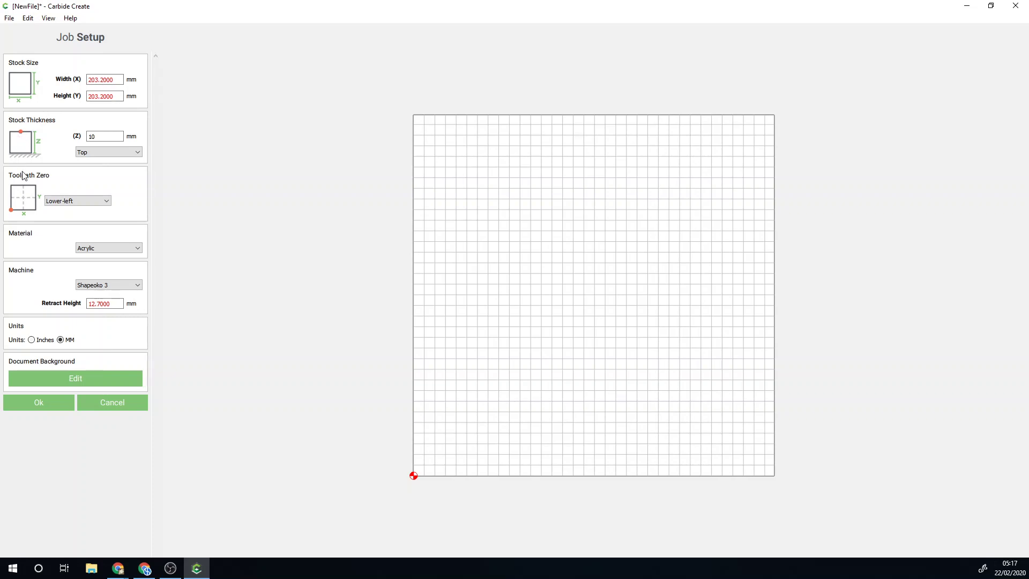
left_click(138, 248)
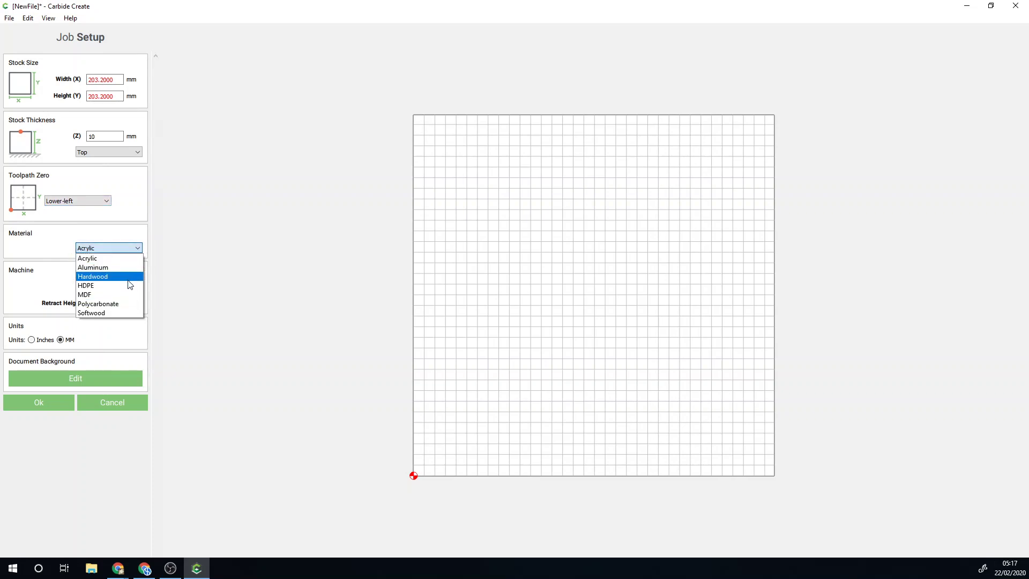
left_click(104, 311)
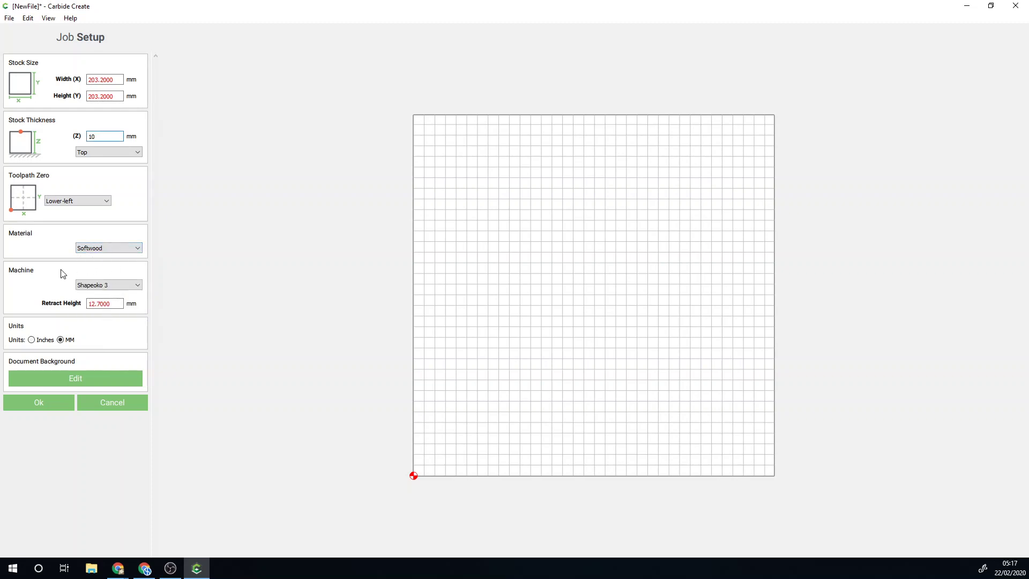
double_click(90, 304)
type("5")
left_click(40, 402)
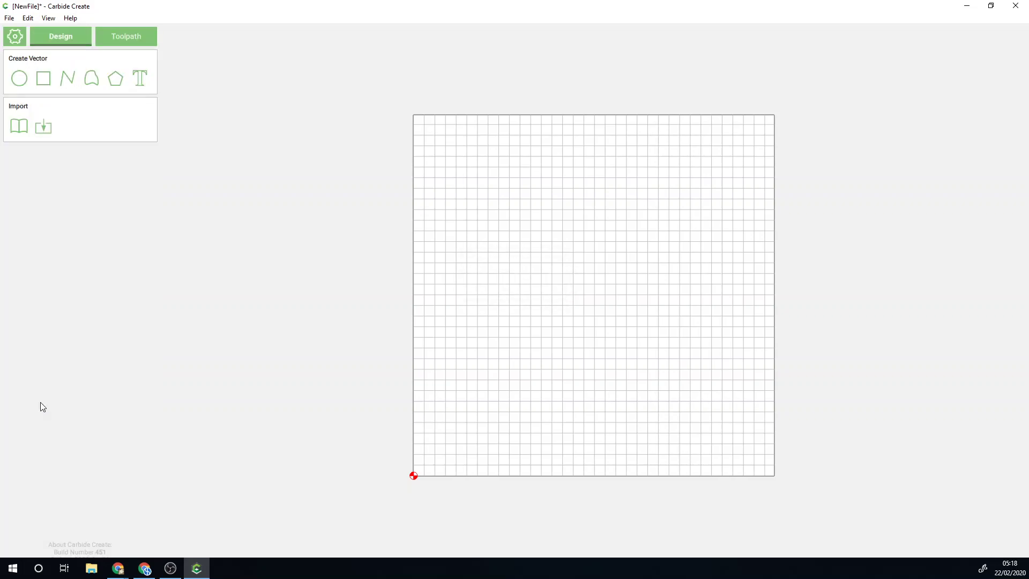
Open the cutting-board design file, dismissing the save prompt for the current document.
left_click(9, 18)
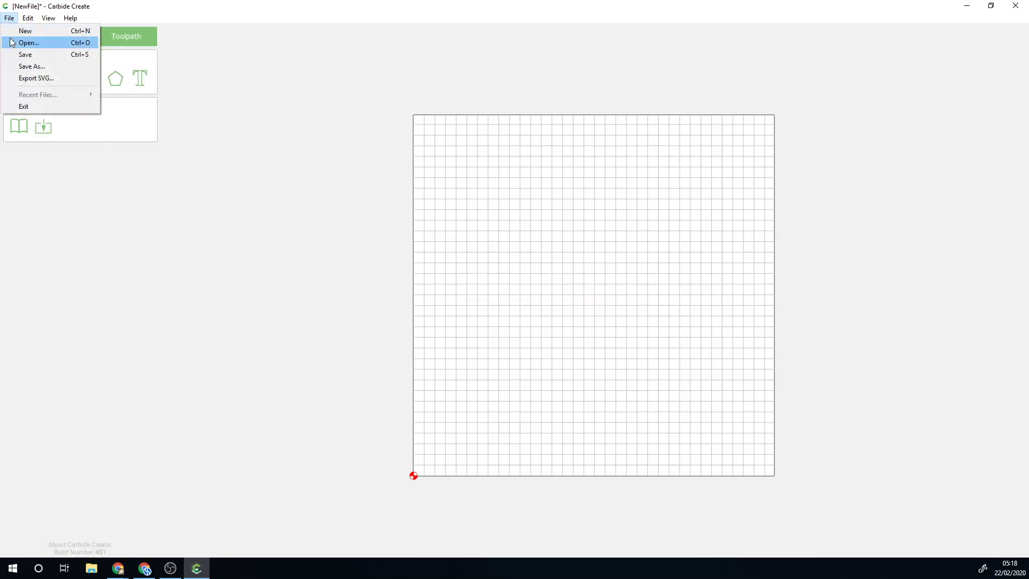
left_click(14, 41)
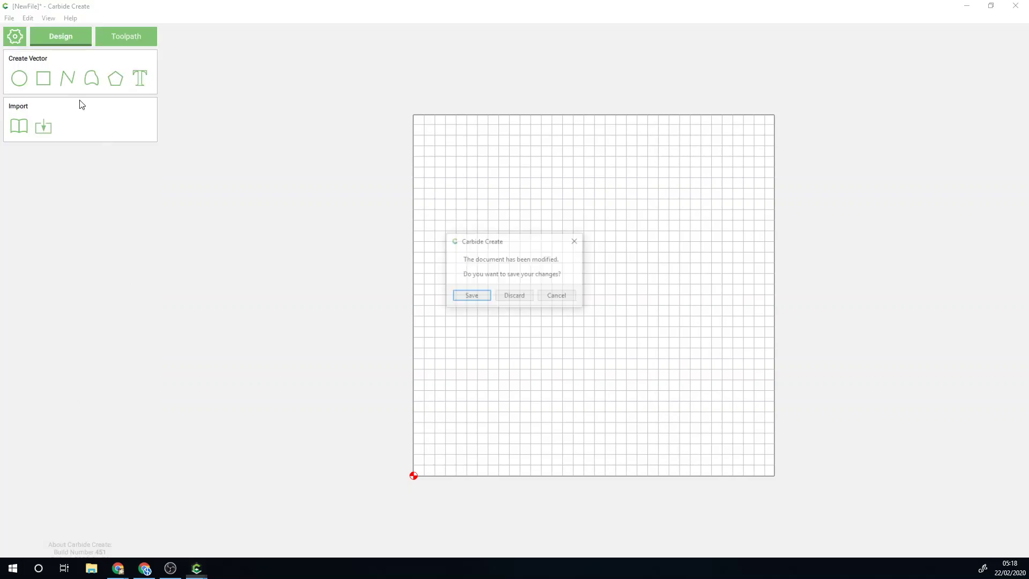
left_click(472, 298)
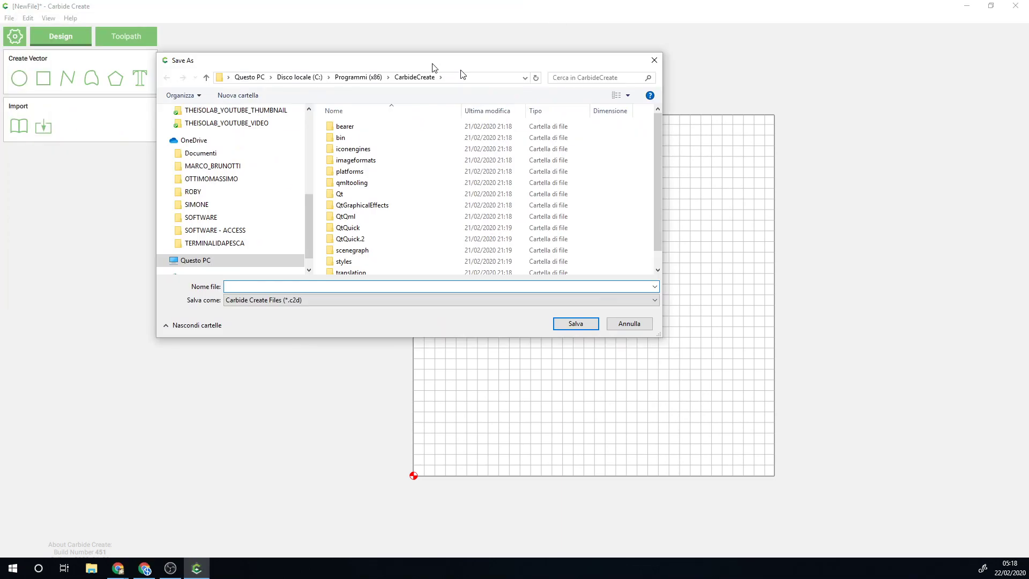
key("Escape")
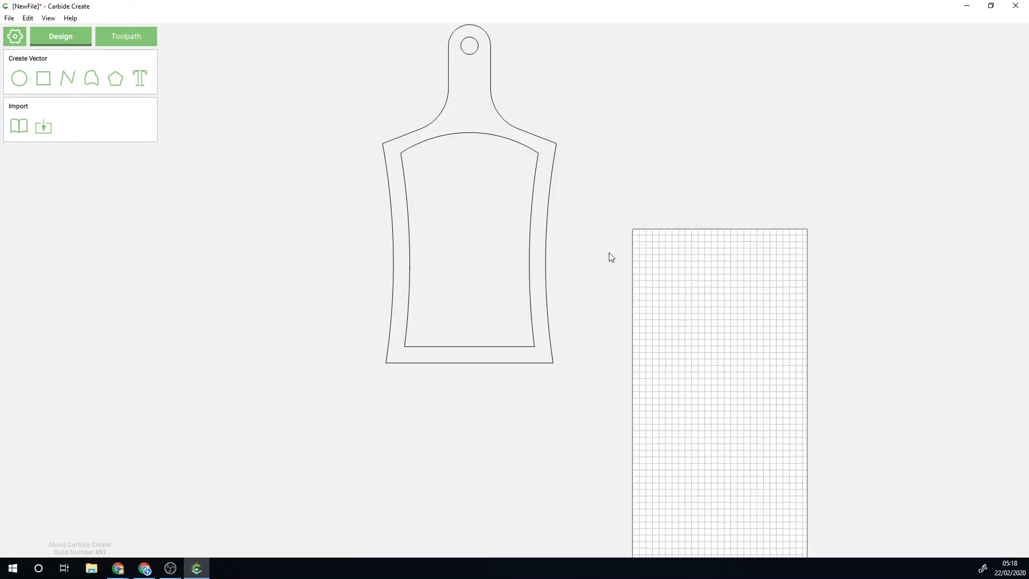
Move both cutting-board outlines onto the stock grid at its lower-left corner.
scroll(390, 240, "down", 2)
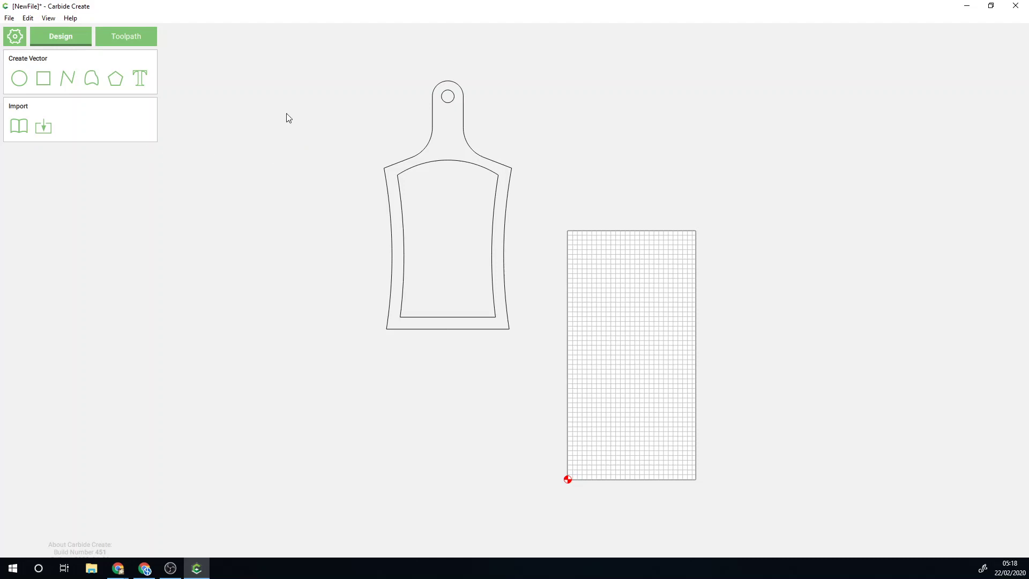
left_click_drag(337, 68, 536, 361)
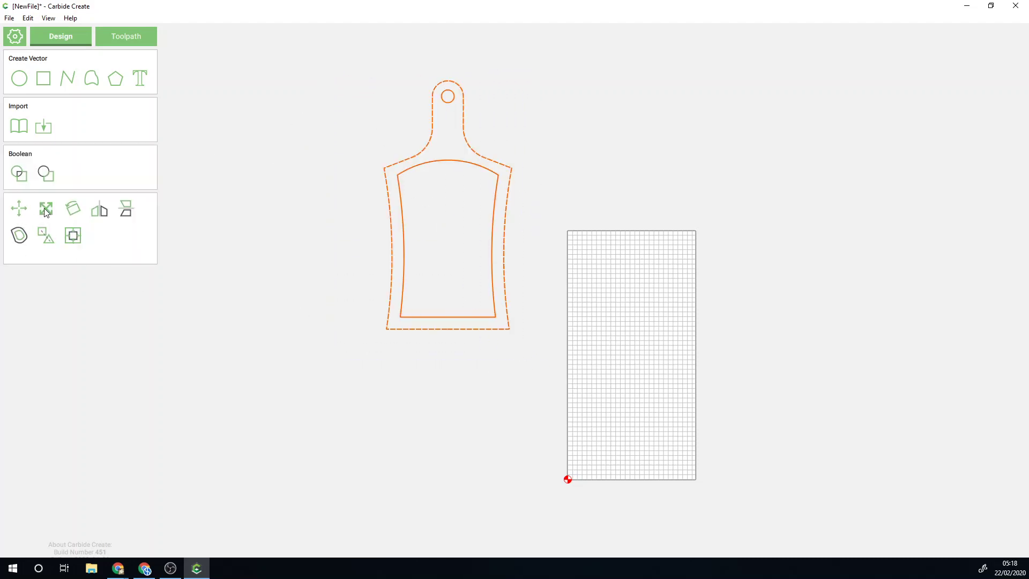
left_click(14, 212)
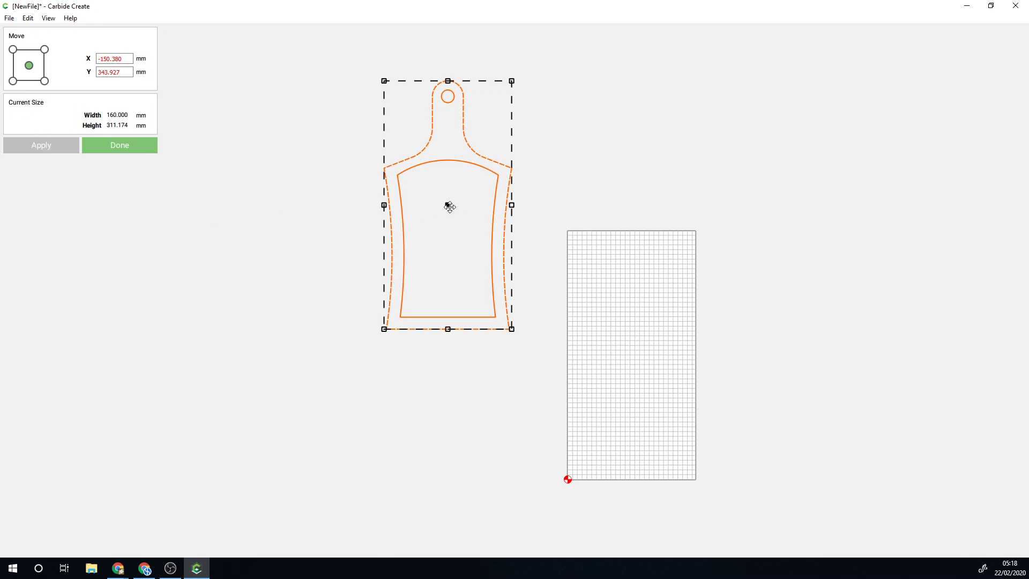
left_click_drag(467, 213, 615, 326)
left_click_drag(634, 338, 633, 351)
left_click(804, 317)
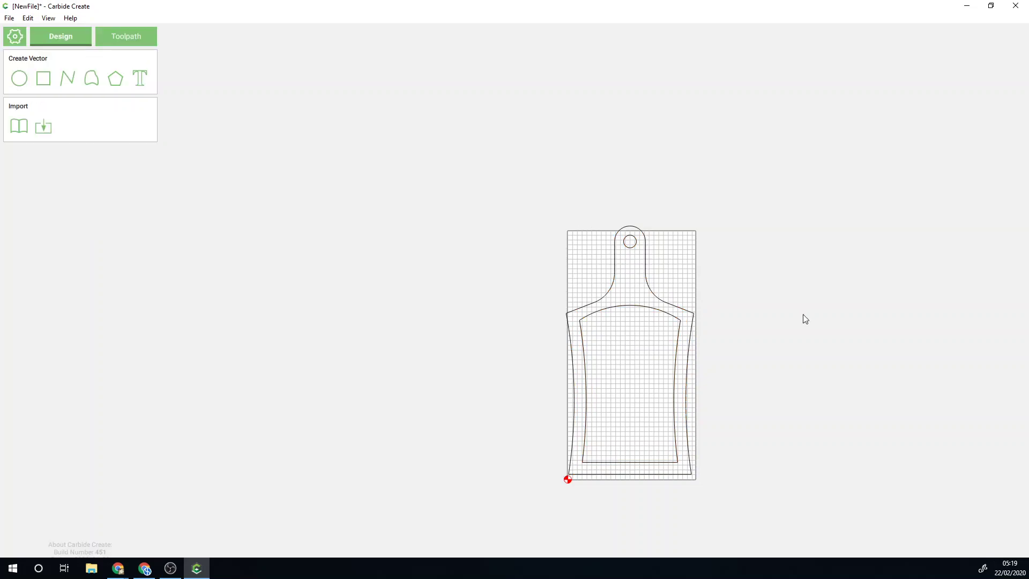
Increase the stock height in Job Setup to 330 mm.
left_click(14, 36)
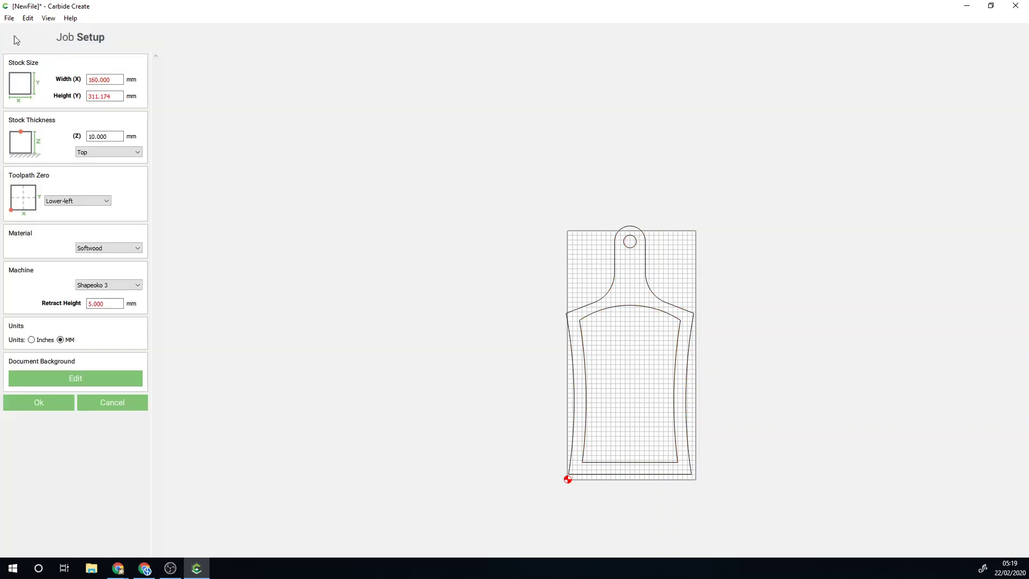
left_click(115, 96)
double_click(115, 96)
type("330")
left_click(40, 403)
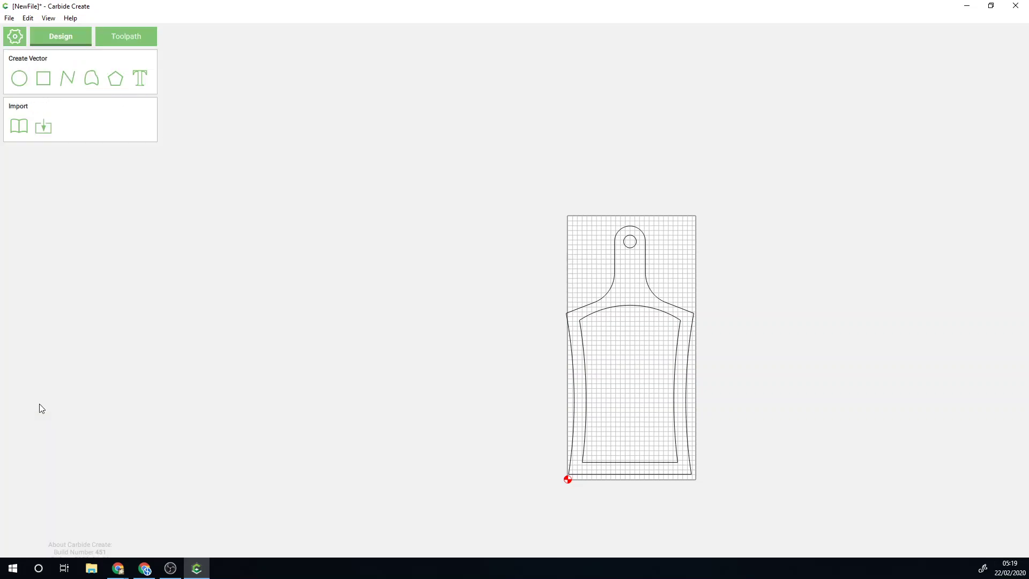
Zoom in and box-select all of the board's vectors.
scroll(732, 503, "up", 1)
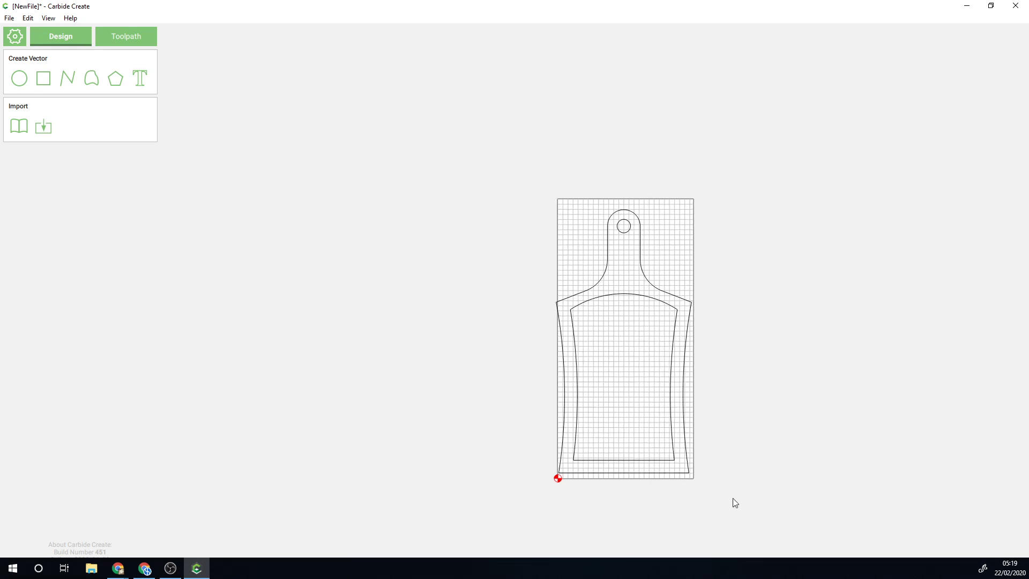
scroll(732, 503, "up", 1)
scroll(732, 504, "up", 1)
scroll(732, 503, "up", 1)
left_click_drag(448, 64, 738, 490)
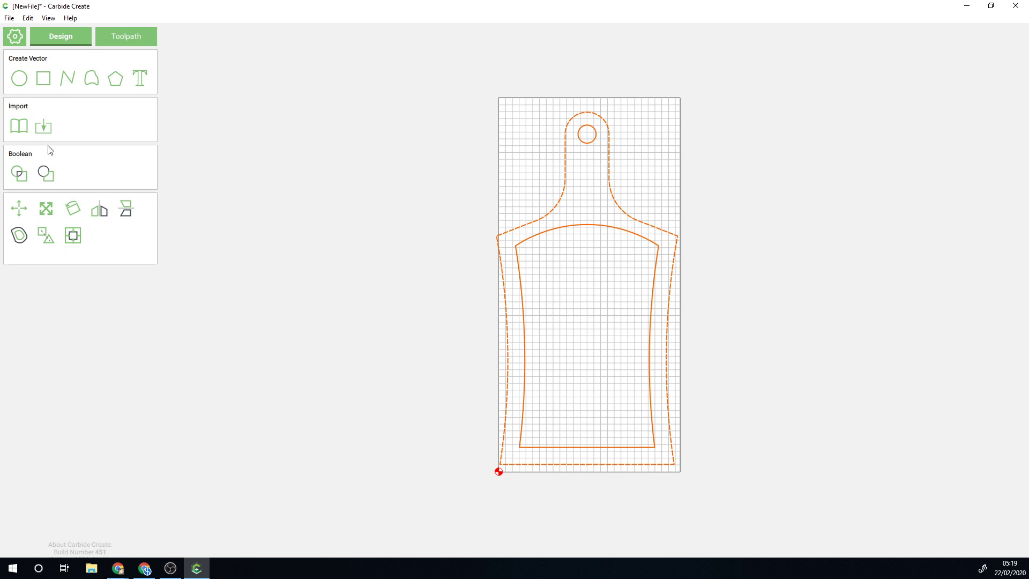
Nudge the selected board outline one grid step to the right.
left_click(22, 210)
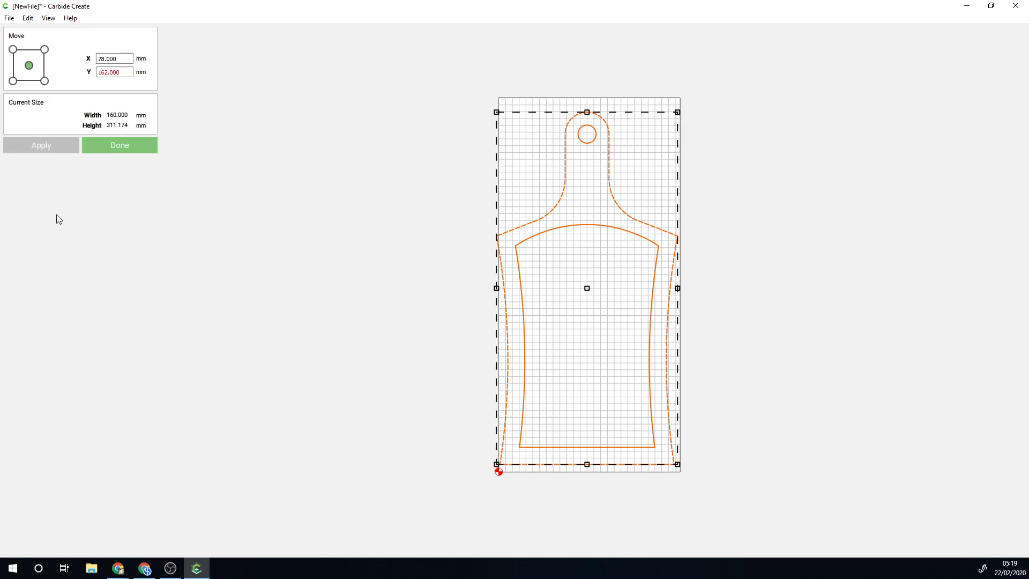
left_click(587, 289)
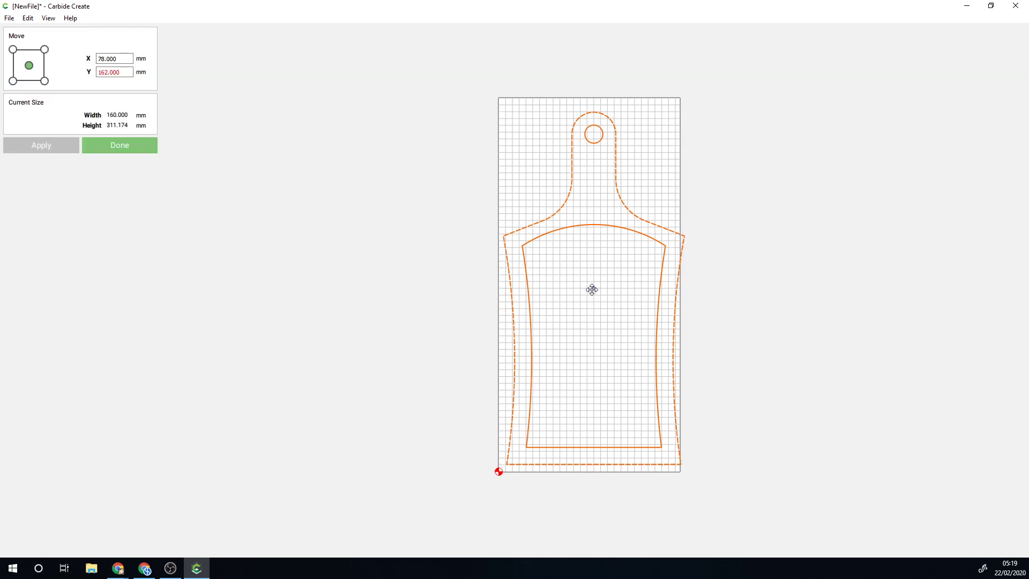
left_click_drag(590, 289, 591, 289)
key("Escape")
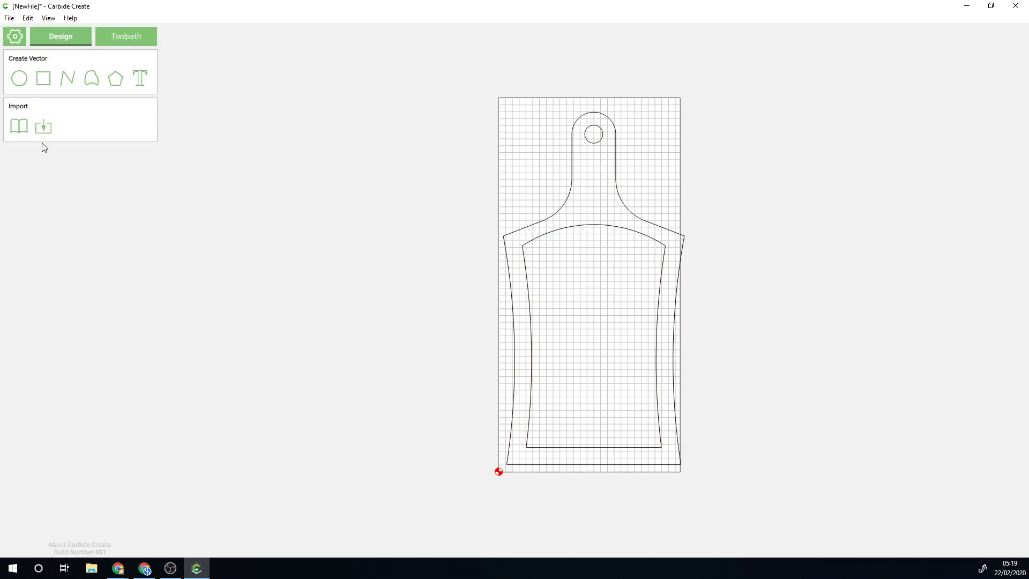
Change the stock width (X) in Job Setup to 180 mm.
left_click(15, 38)
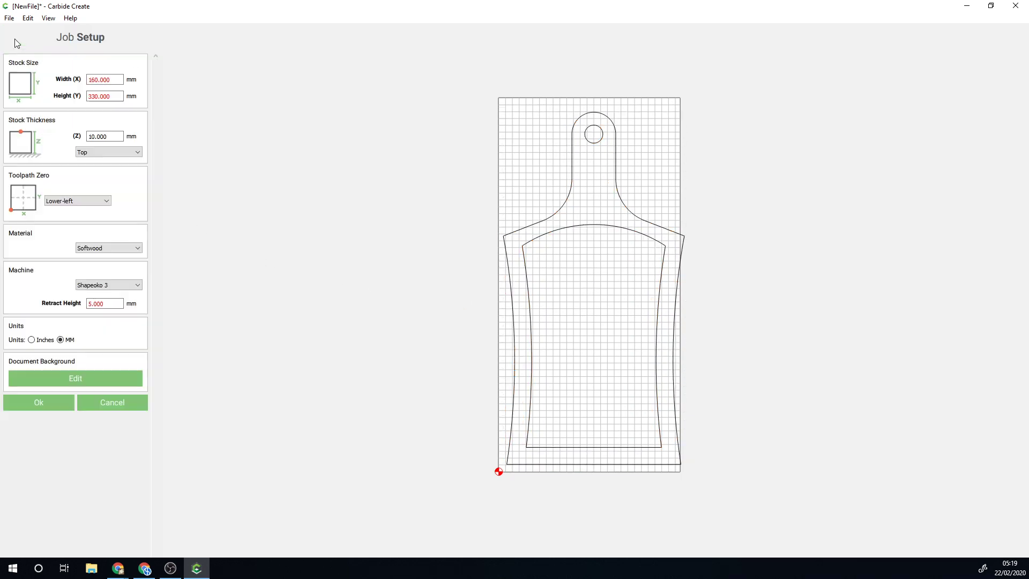
double_click(115, 81)
double_click(116, 80)
type("180")
left_click(39, 408)
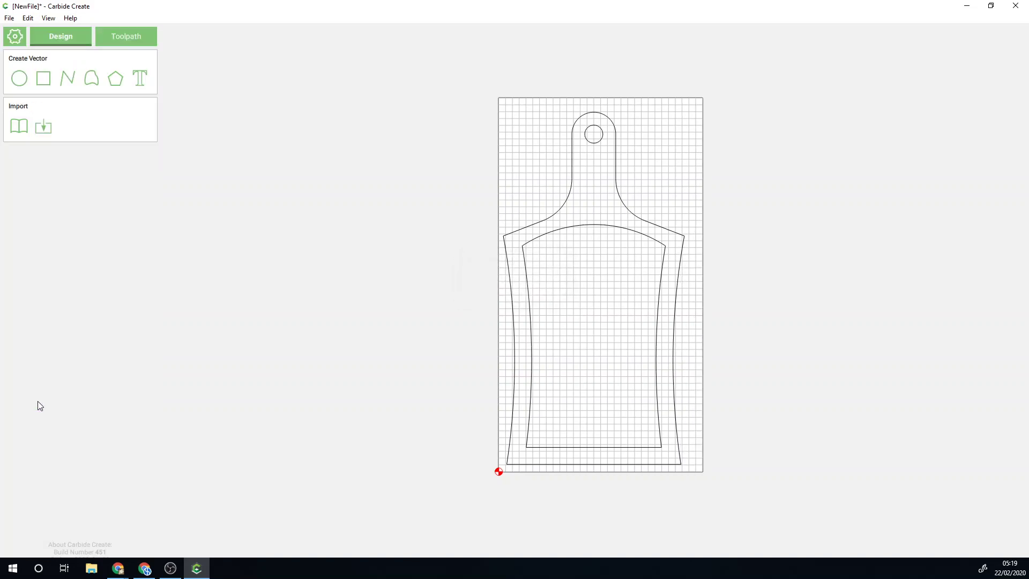
Centre the board at X 90 mm on the 180 mm stock, then open the toolpath workspace.
left_click_drag(472, 77, 755, 514)
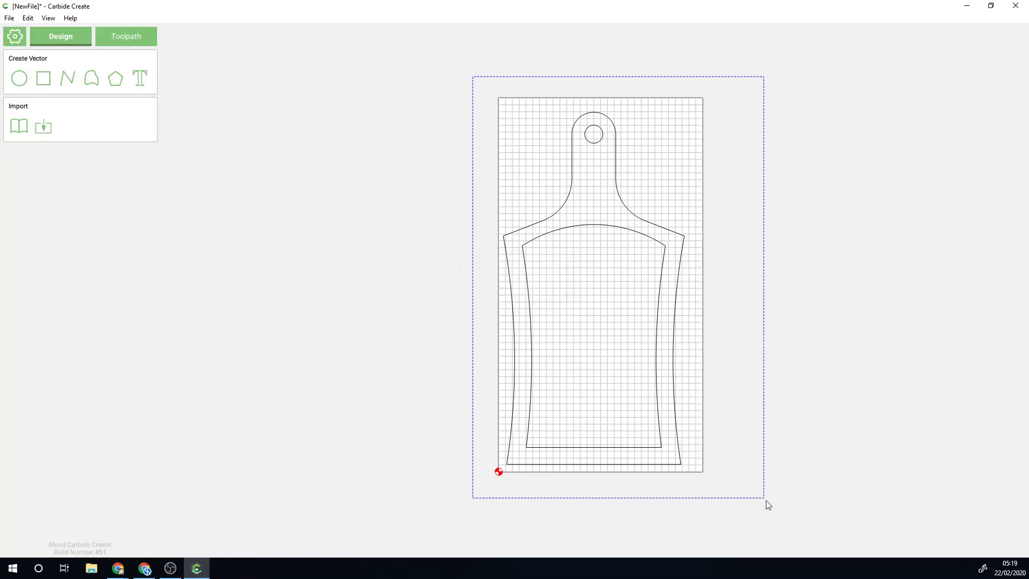
left_click(19, 210)
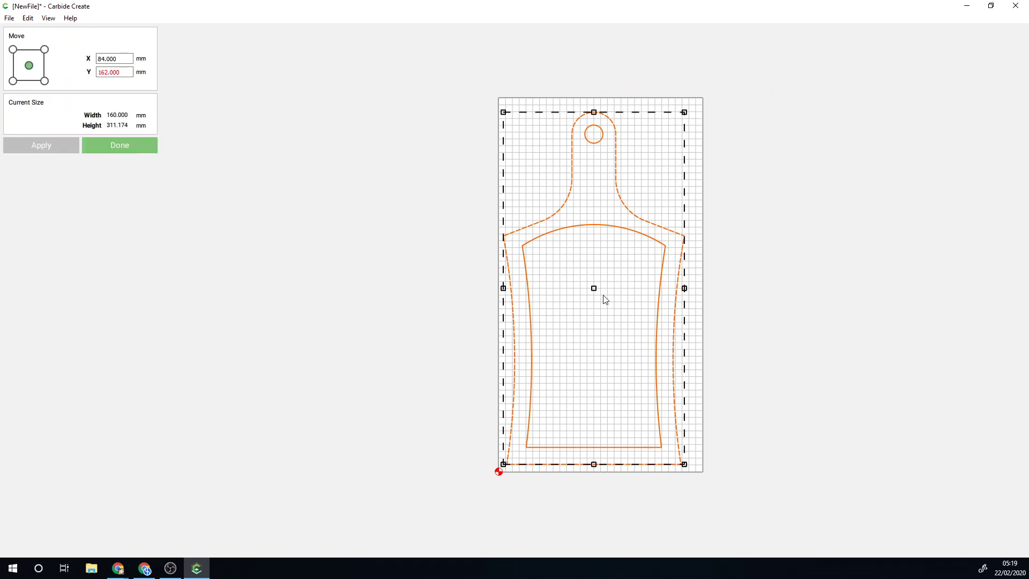
left_click_drag(596, 289, 603, 289)
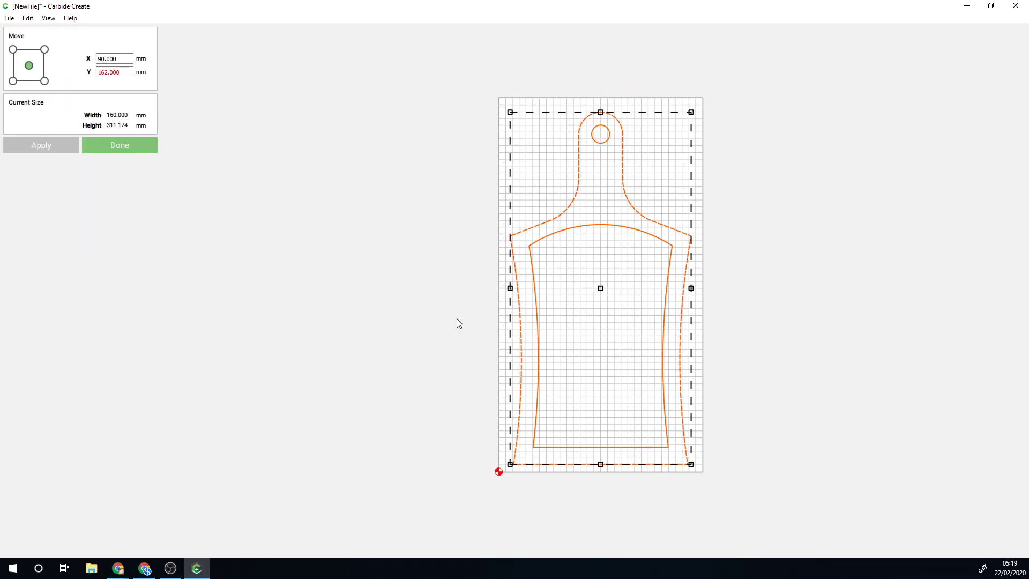
key("Escape")
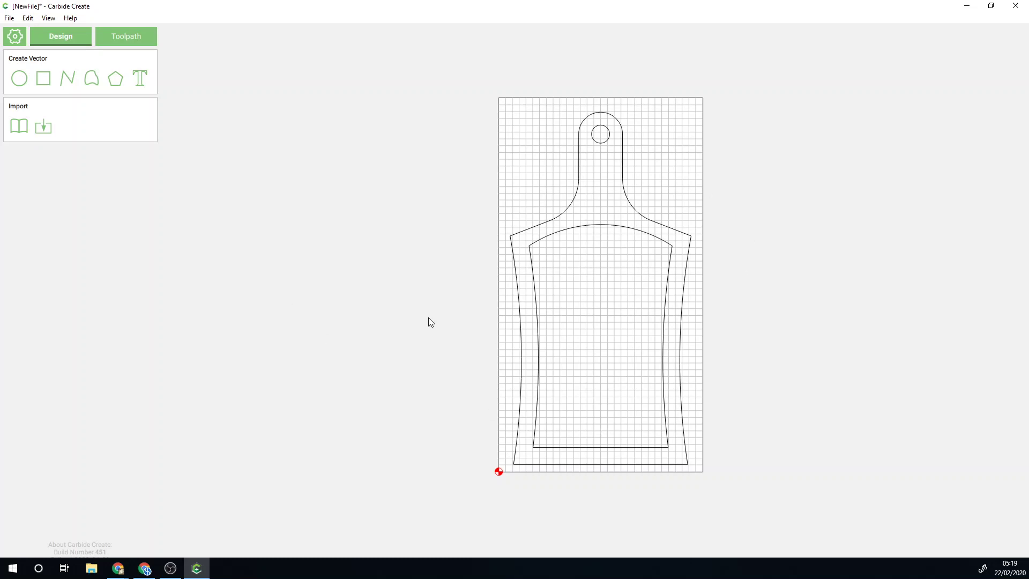
left_click(130, 40)
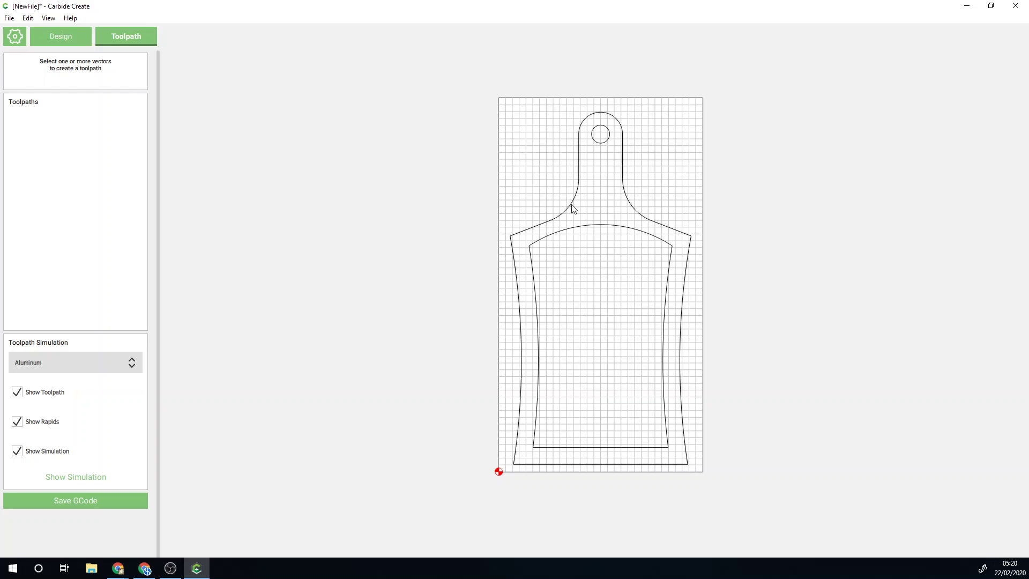
Select the hanging-hole circle and create a Contour toolpath for it.
left_click(601, 143)
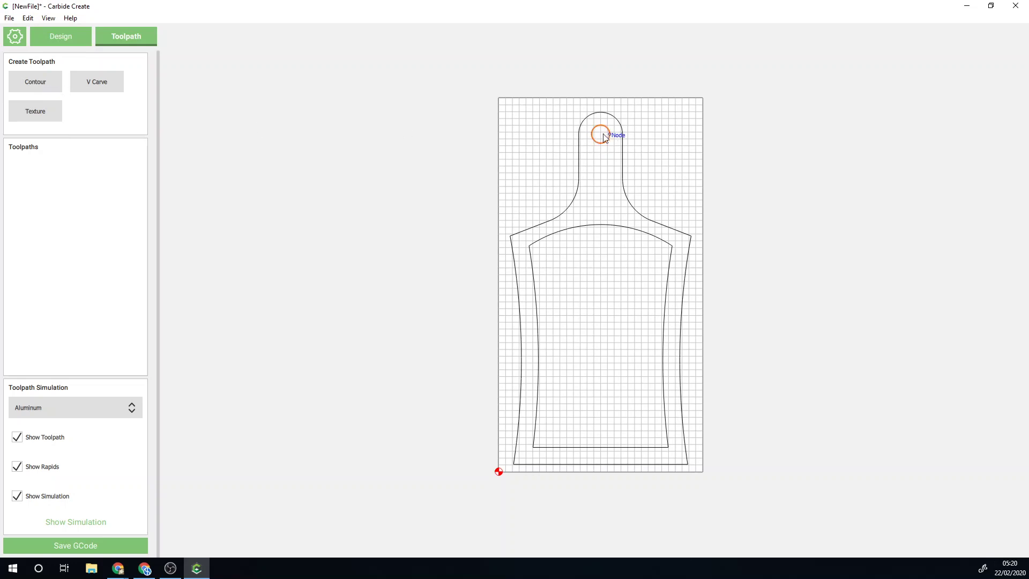
left_click(39, 85)
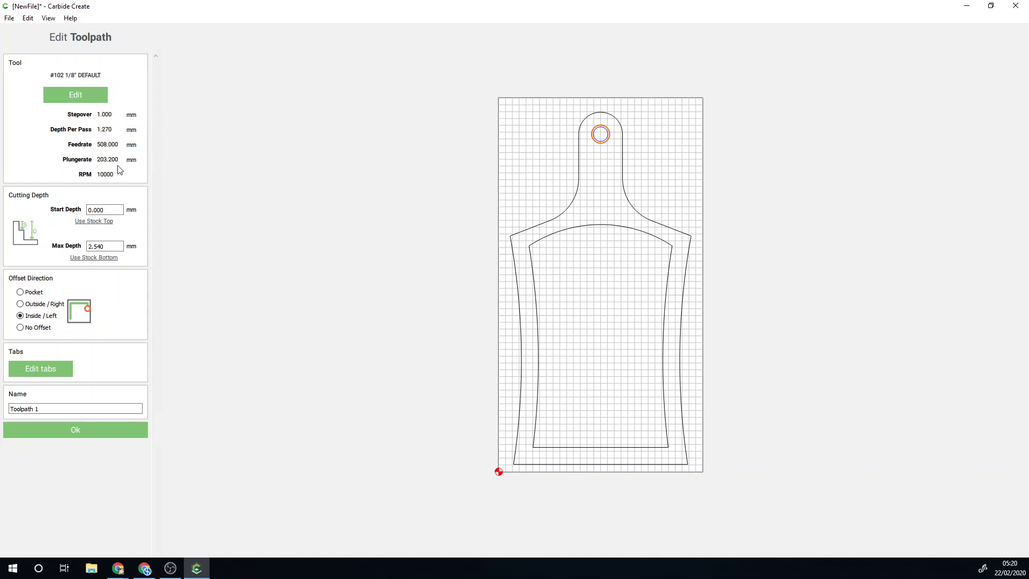
Find the #102 End Mill (1/8") under Shapeoko-Softwood end mills in the tool library.
left_click(76, 97)
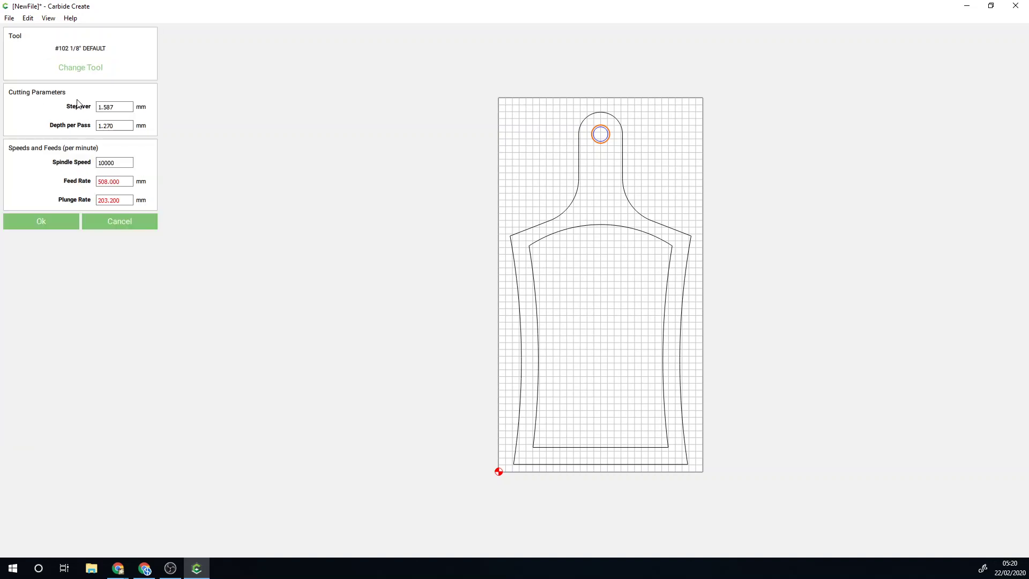
left_click(84, 70)
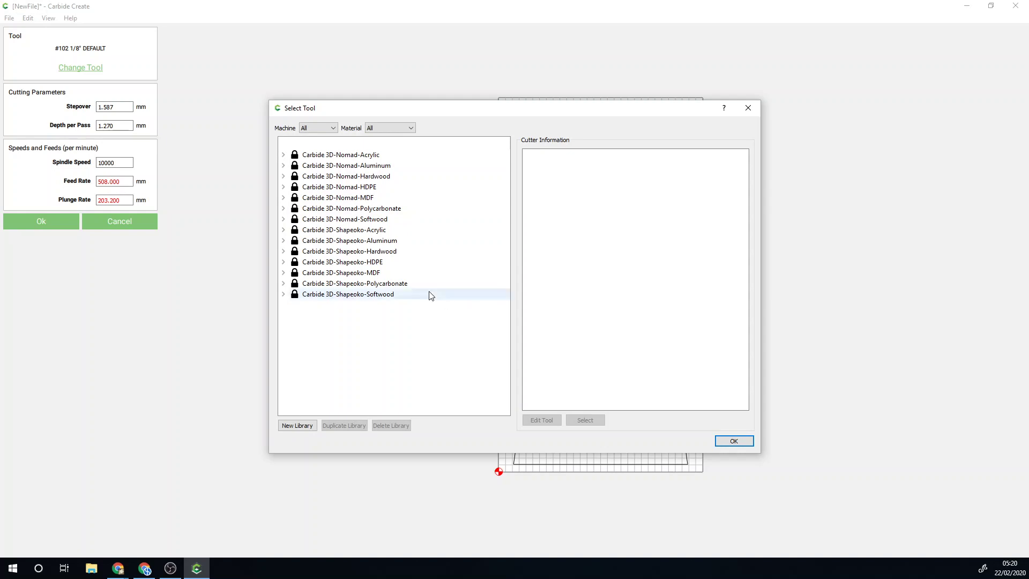
left_click(284, 166)
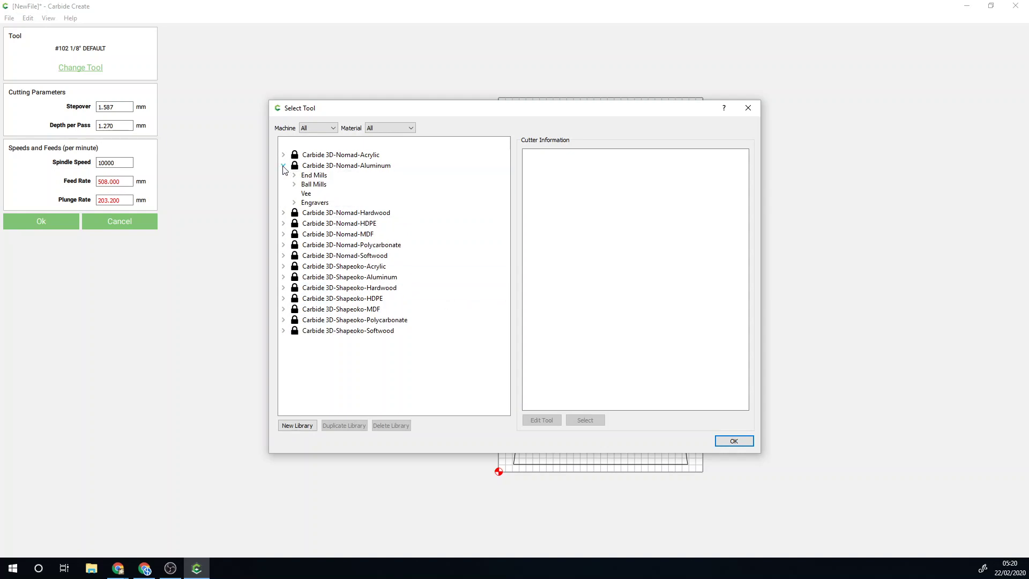
left_click(283, 166)
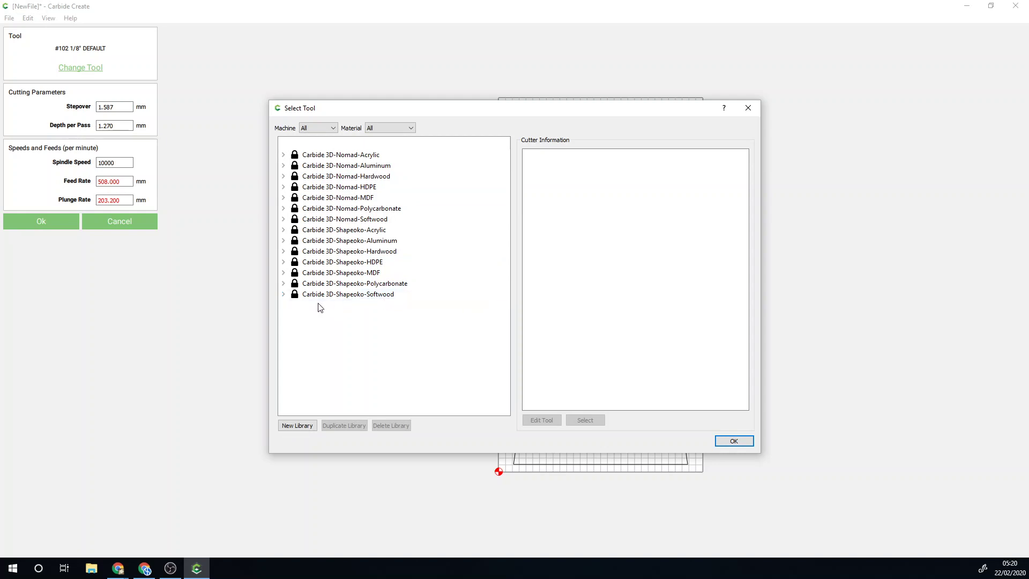
left_click(284, 294)
left_click(294, 304)
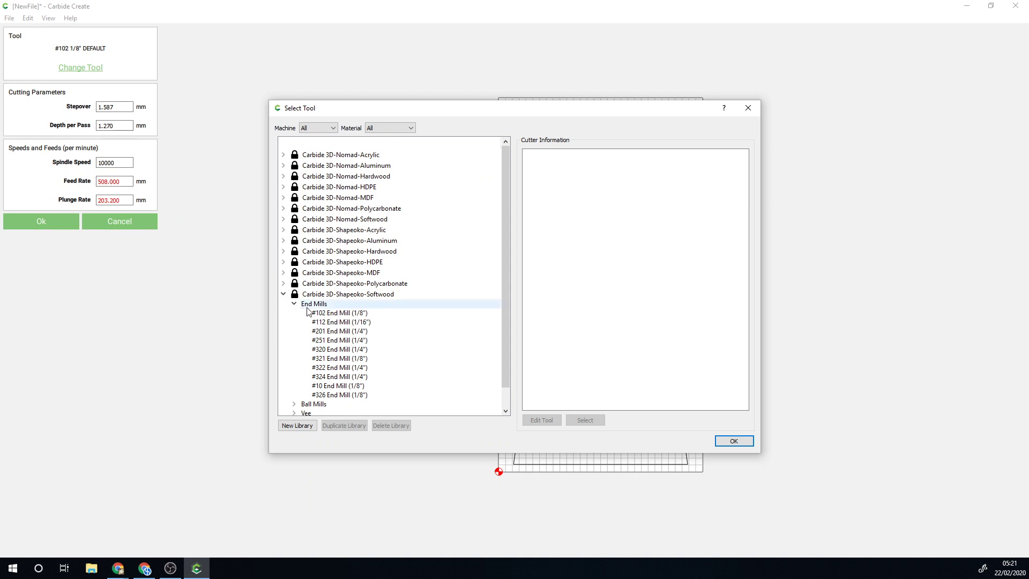
left_click(359, 315)
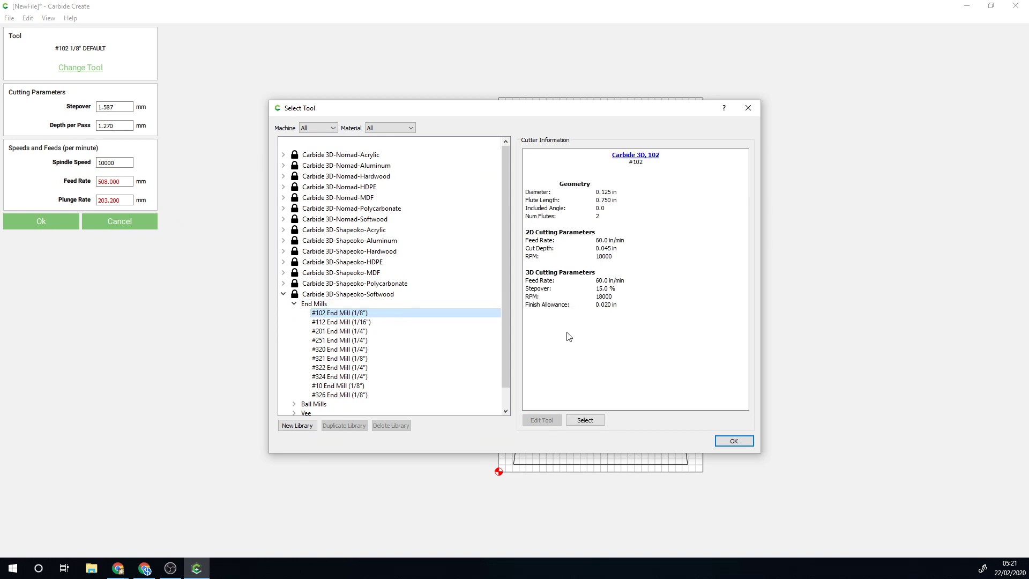
View the #102 cutter's product page online, then close the browser.
left_click(653, 156)
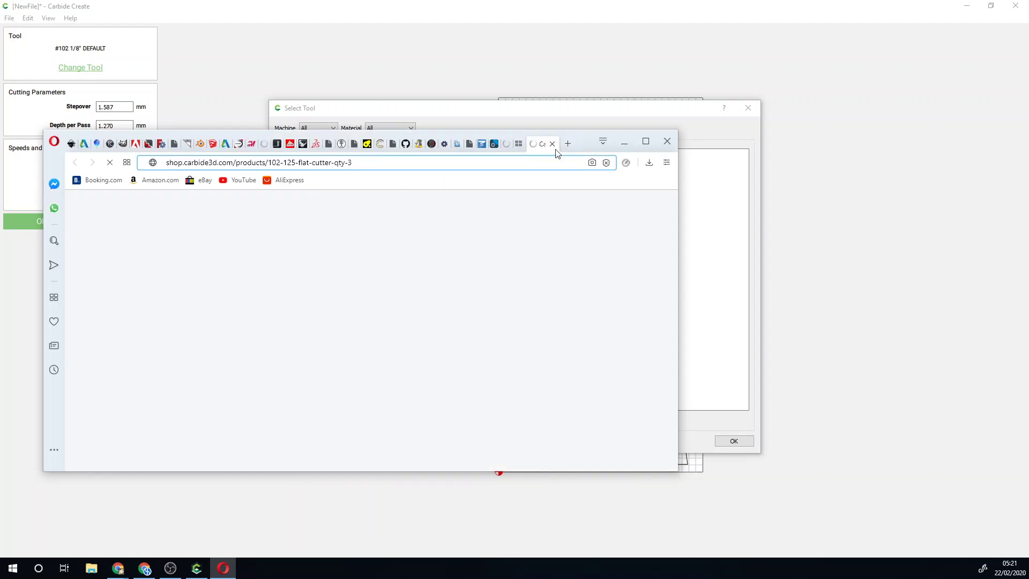
left_click(667, 141)
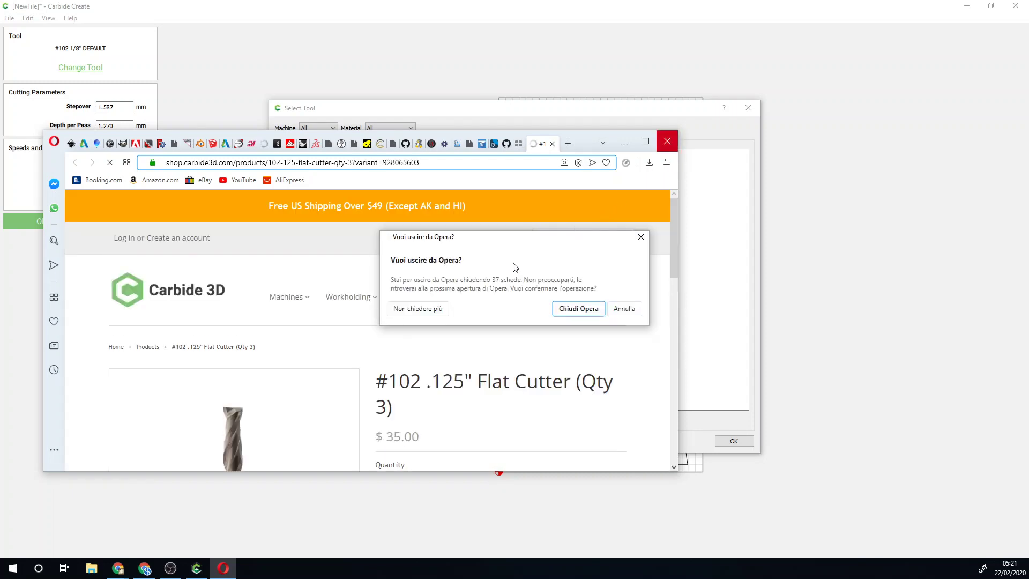
left_click(568, 307)
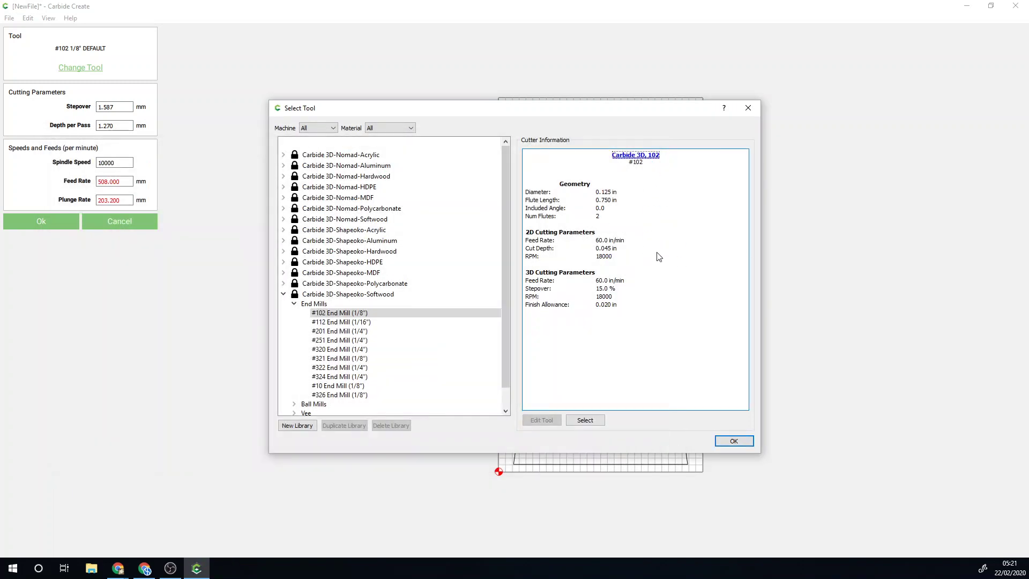
Apply the #102 End Mill to the toolpath with 2 mm depth per pass.
left_click(356, 315)
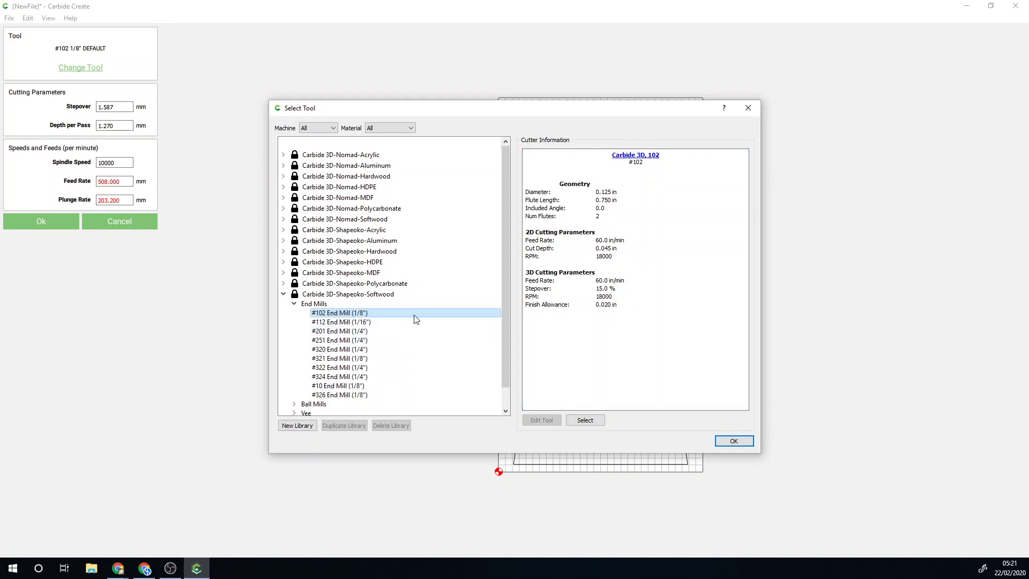
left_click(734, 441)
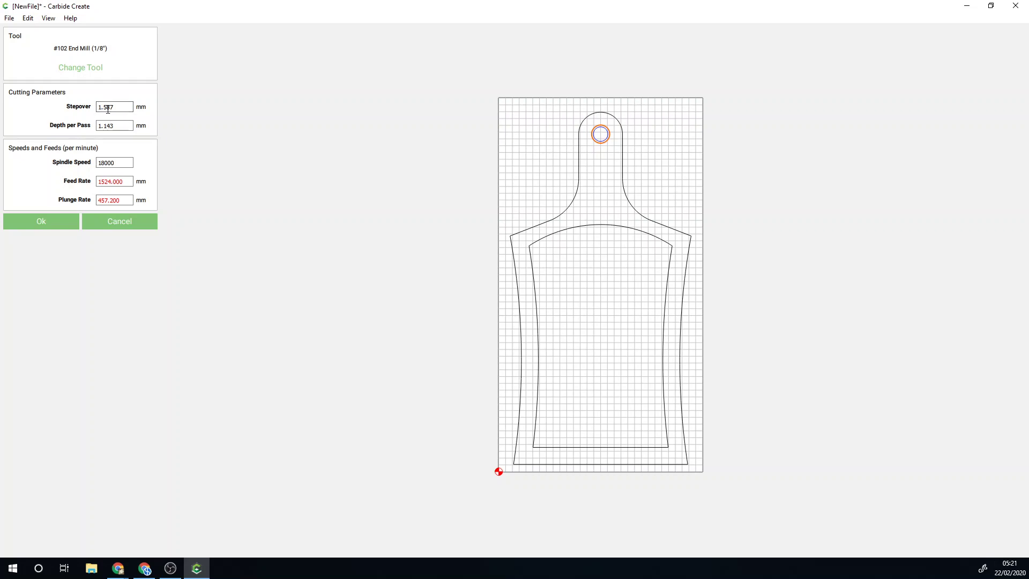
left_click(108, 108)
key("Tab")
left_click_drag(98, 125, 119, 126)
type("2")
Set feed rate 800 and plunge rate 400, then confirm the tool settings.
double_click(130, 163)
double_click(124, 181)
type("8")
double_click(123, 200)
type("4")
left_click(42, 227)
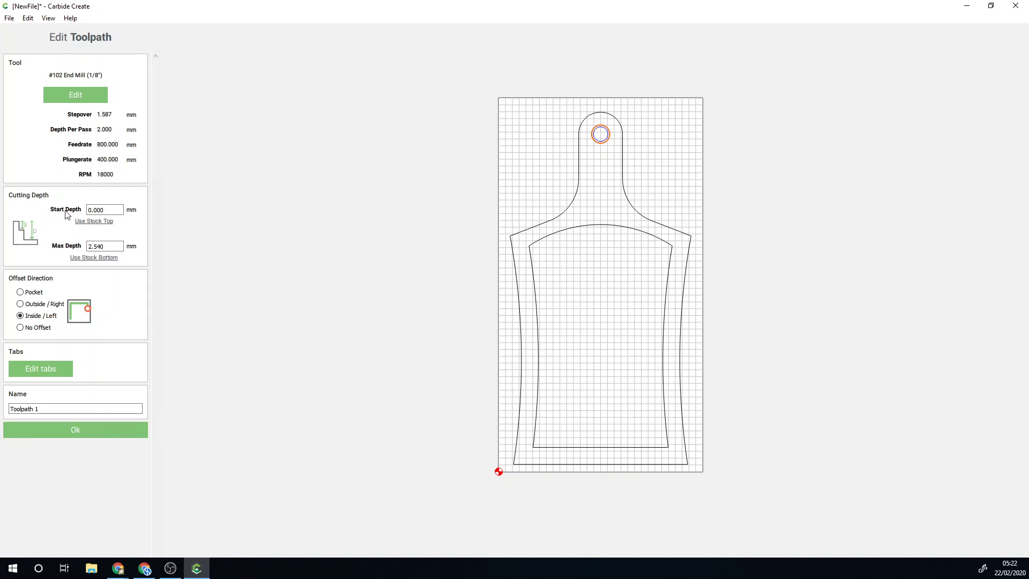
Save Toolpath 1 as a pocket cut from stock top to stock bottom (10 mm).
left_click(97, 225)
left_click(112, 258)
left_click(21, 294)
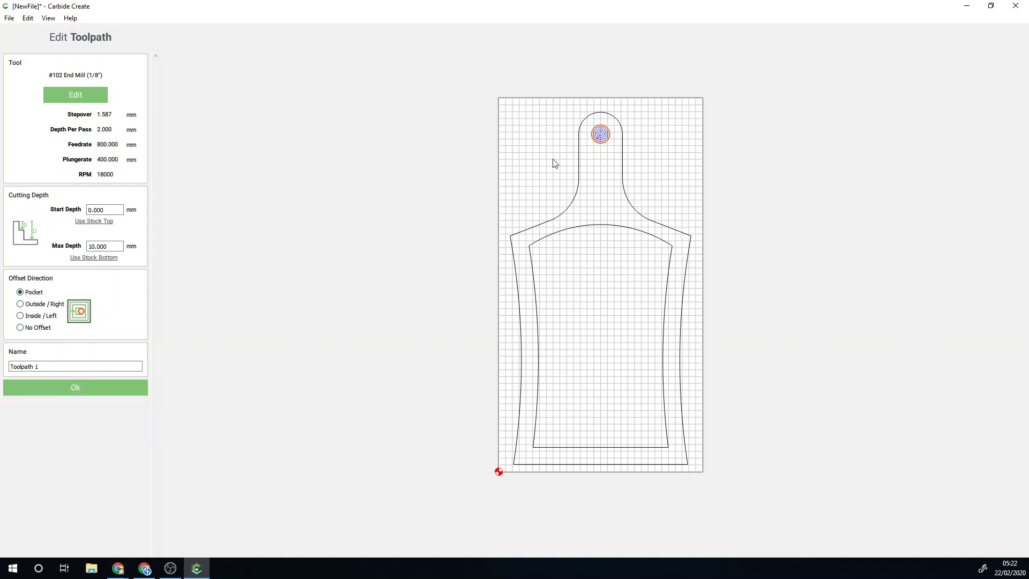
left_click(75, 388)
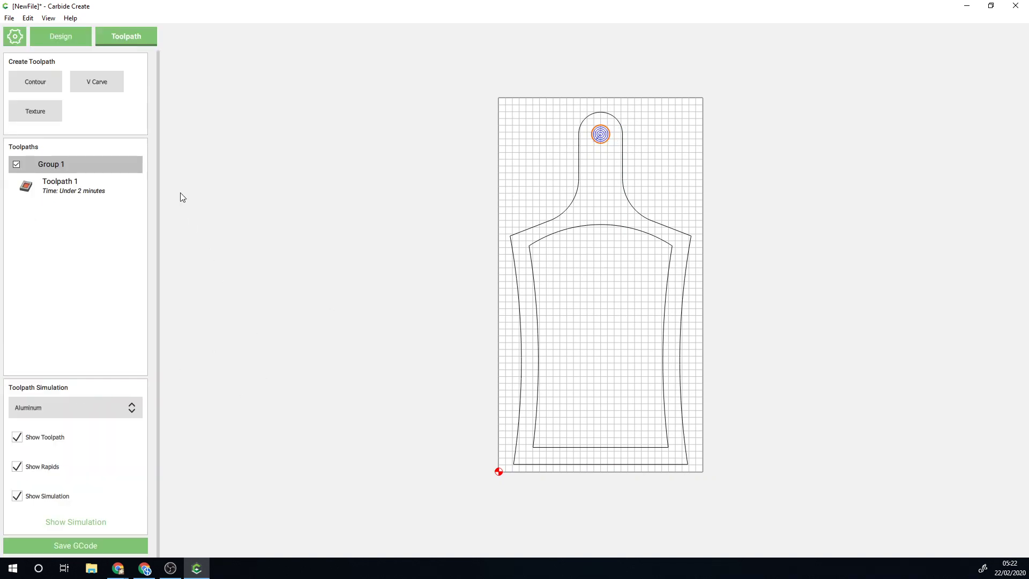
Preview the hole pocket in the 3D simulation, orbit the stock, then hide the simulation.
left_click(70, 524)
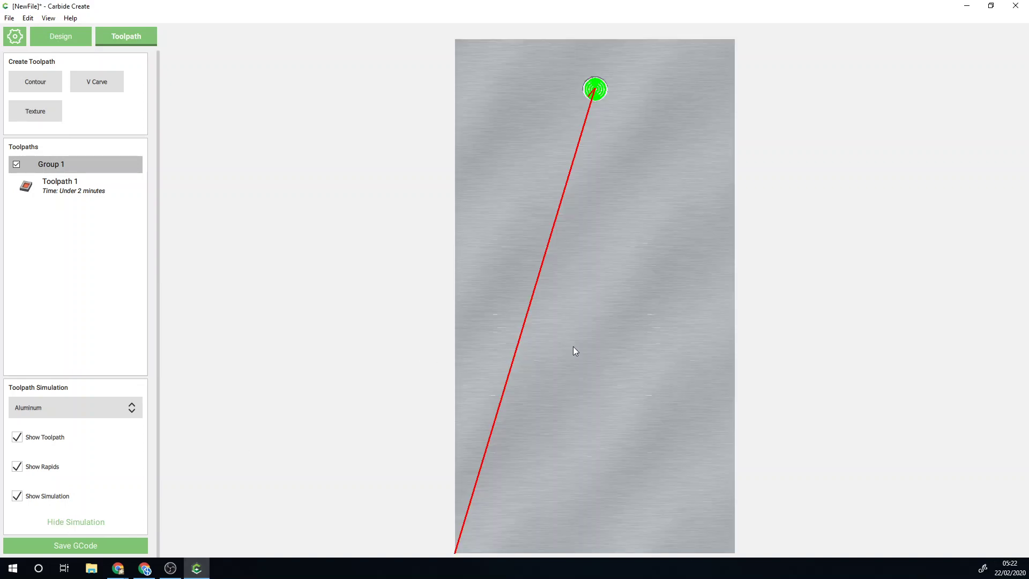
mouse_move(573, 347)
left_mouse_down()
mouse_move(706, 234)
mouse_move(638, 186)
mouse_move(611, 97)
mouse_move(572, 172)
mouse_move(468, 518)
mouse_move(600, 501)
mouse_move(631, 349)
mouse_move(673, 351)
mouse_move(681, 366)
left_mouse_up()
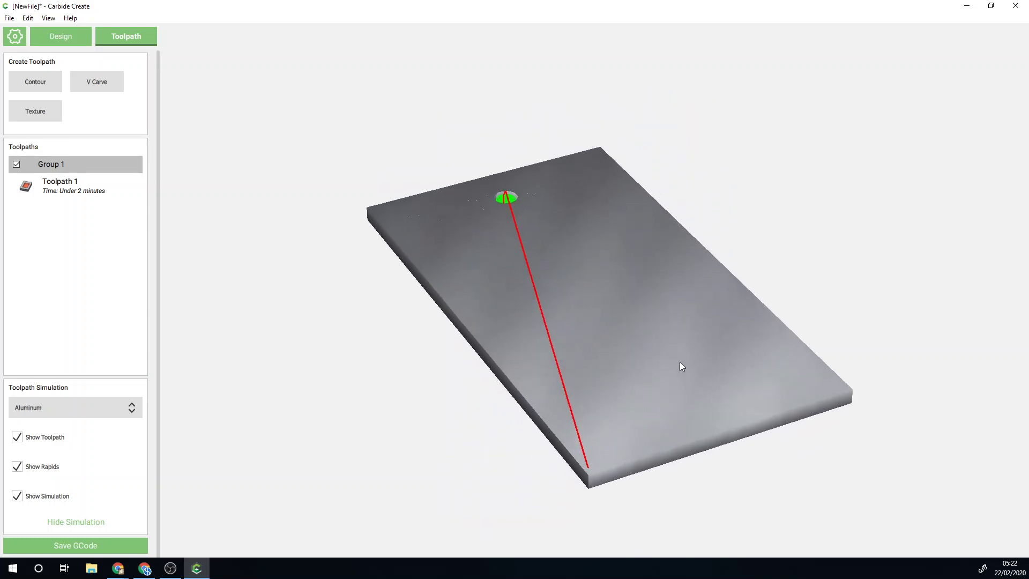
mouse_move(525, 287)
left_mouse_down()
mouse_move(573, 336)
mouse_move(692, 351)
mouse_move(693, 250)
mouse_move(684, 290)
mouse_move(628, 344)
mouse_move(494, 347)
mouse_move(394, 298)
mouse_move(363, 209)
left_mouse_up()
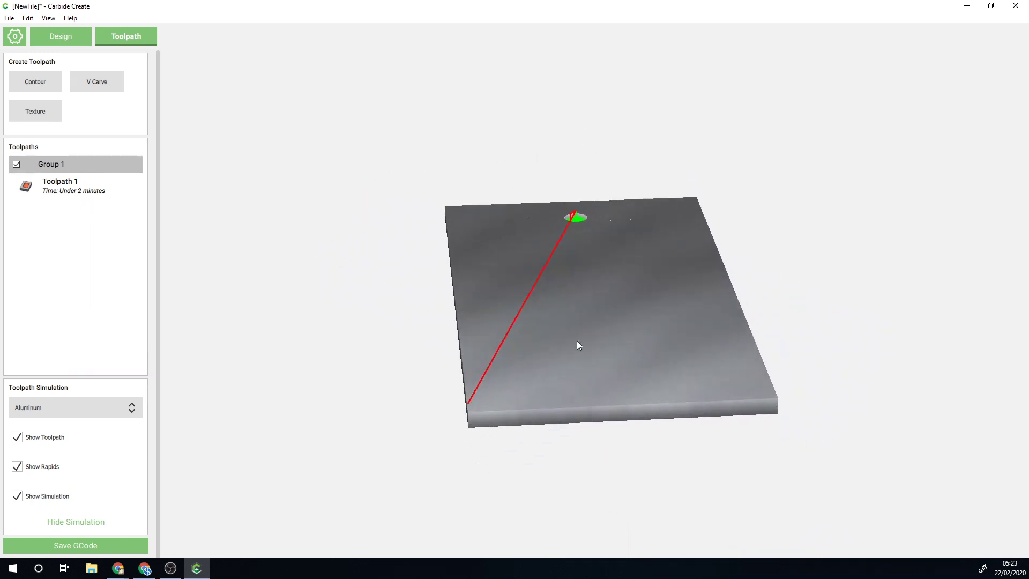
mouse_move(579, 345)
left_mouse_down()
mouse_move(429, 344)
mouse_move(407, 291)
mouse_move(425, 193)
mouse_move(356, 187)
mouse_move(404, 300)
mouse_move(615, 442)
mouse_move(857, 435)
mouse_move(878, 418)
left_mouse_up()
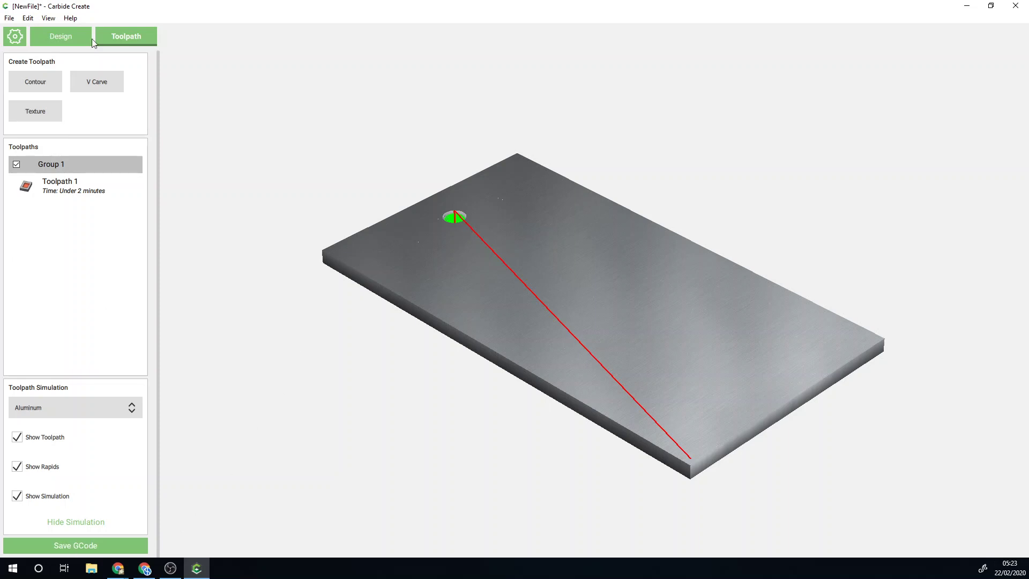
left_click(128, 37)
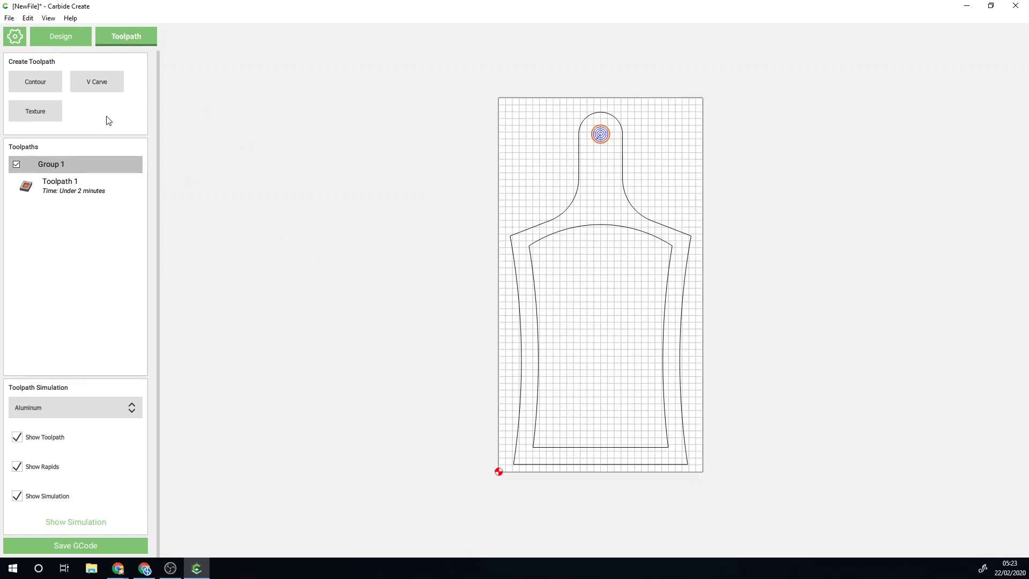
left_click(15, 36)
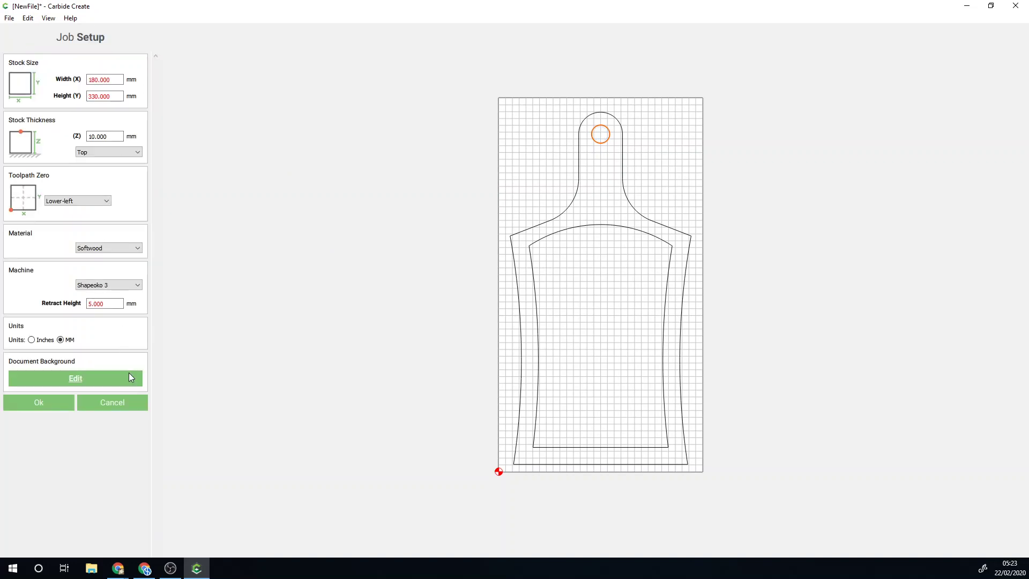
left_click(76, 379)
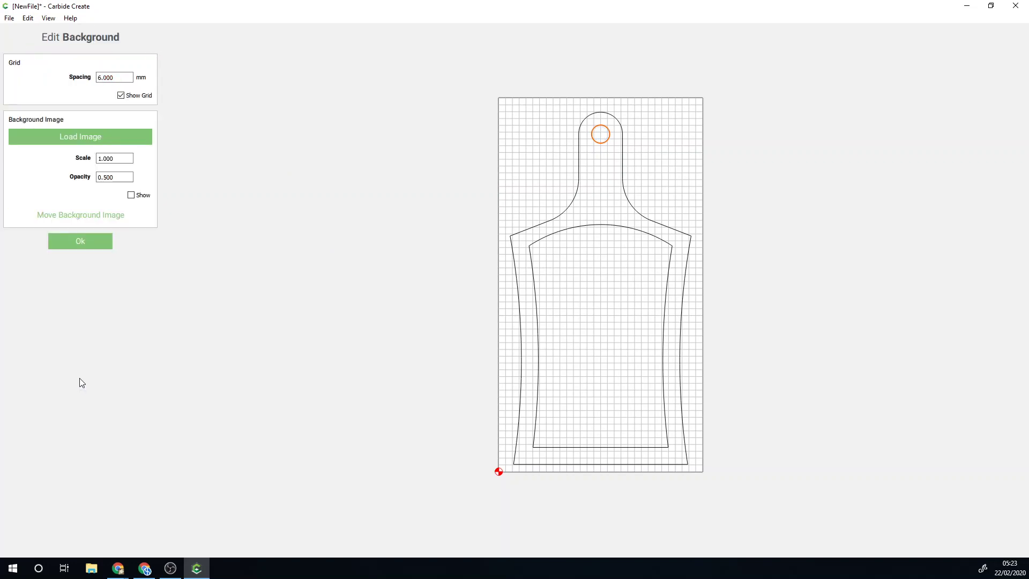
left_click(79, 243)
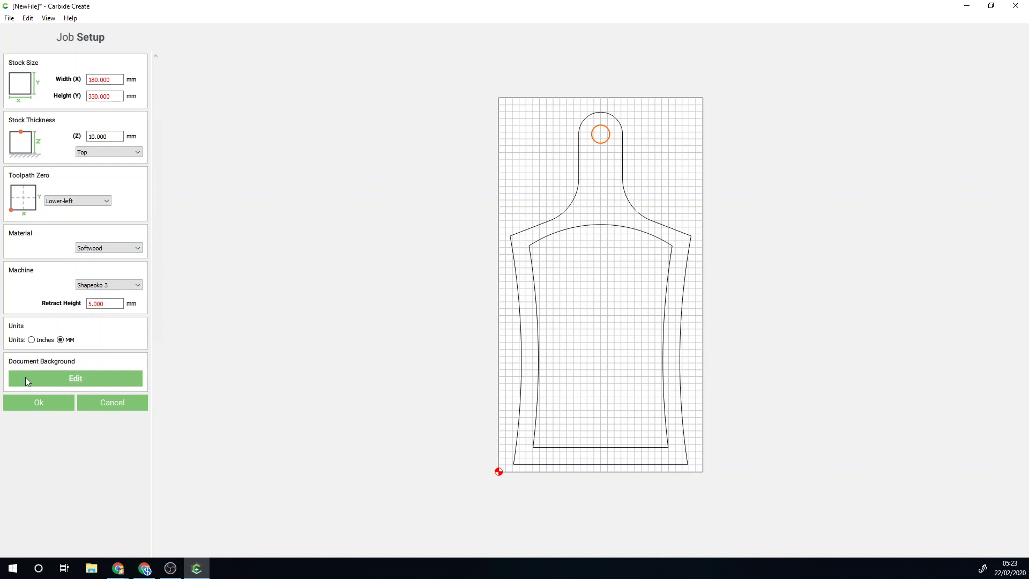
left_click(38, 403)
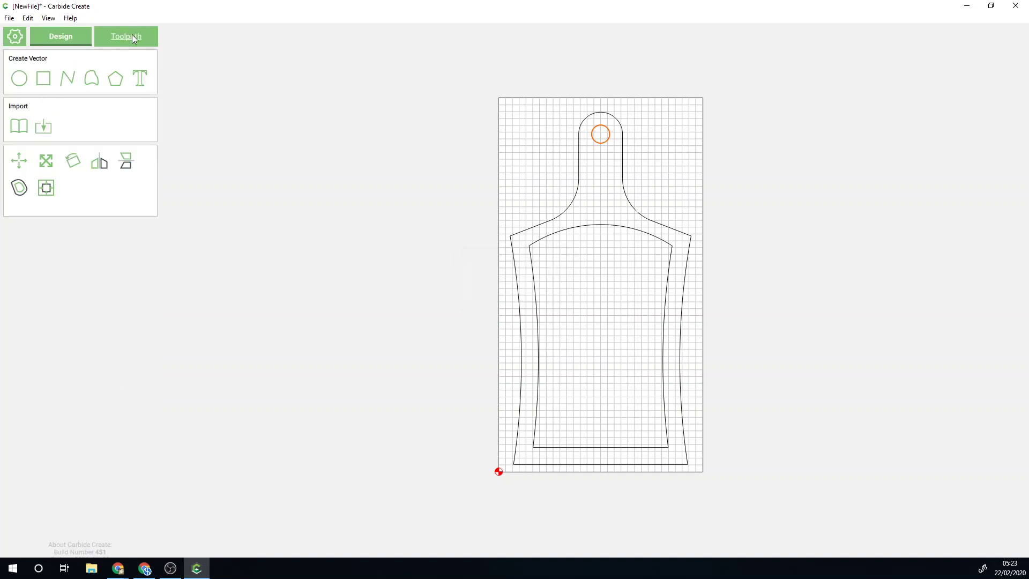
left_click(132, 34)
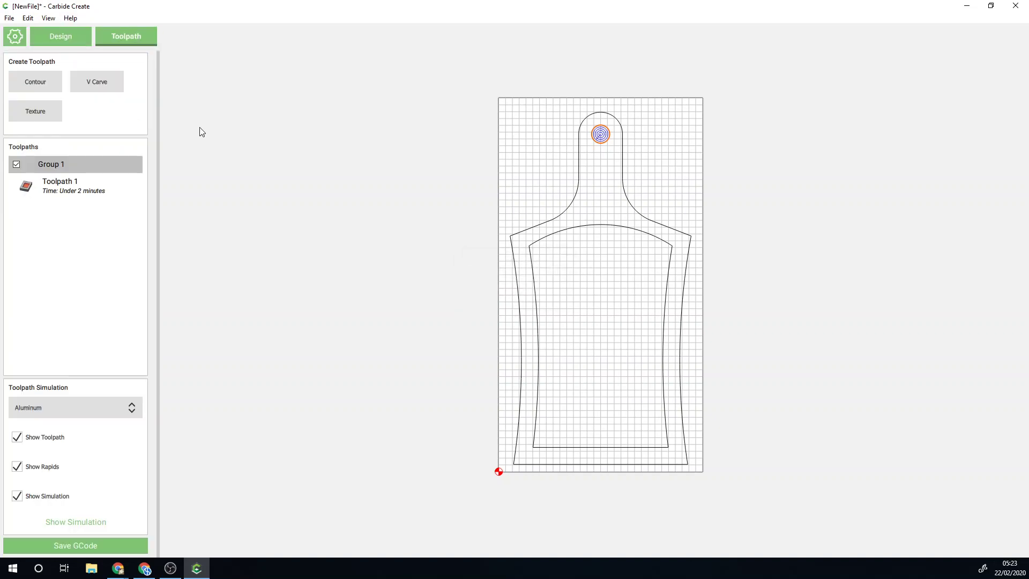
Create V-carve Toolpath 2 on the inner board contour using the Shapeoko-Softwood #102 1/8" end mill.
left_click(625, 231)
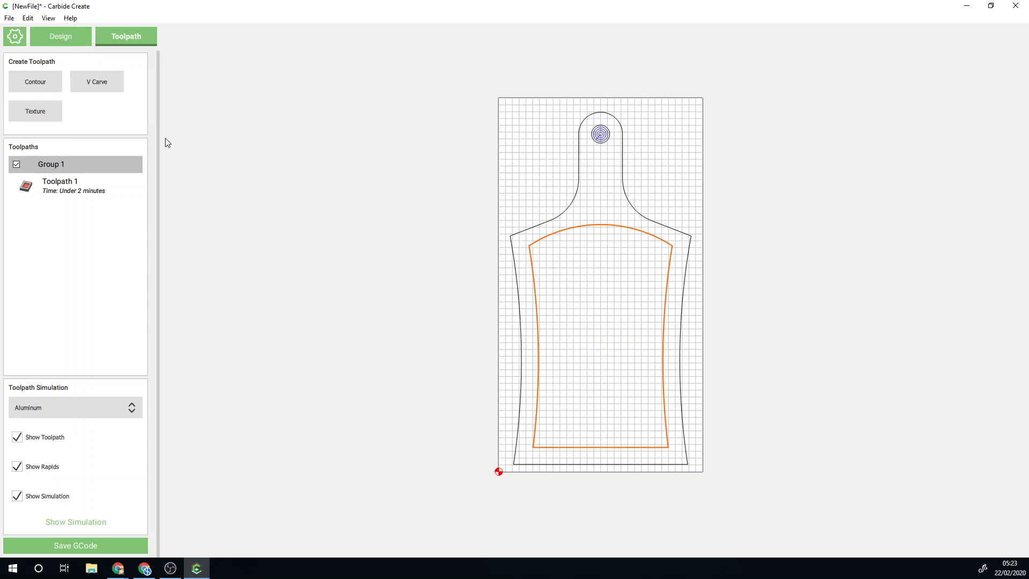
left_click(101, 85)
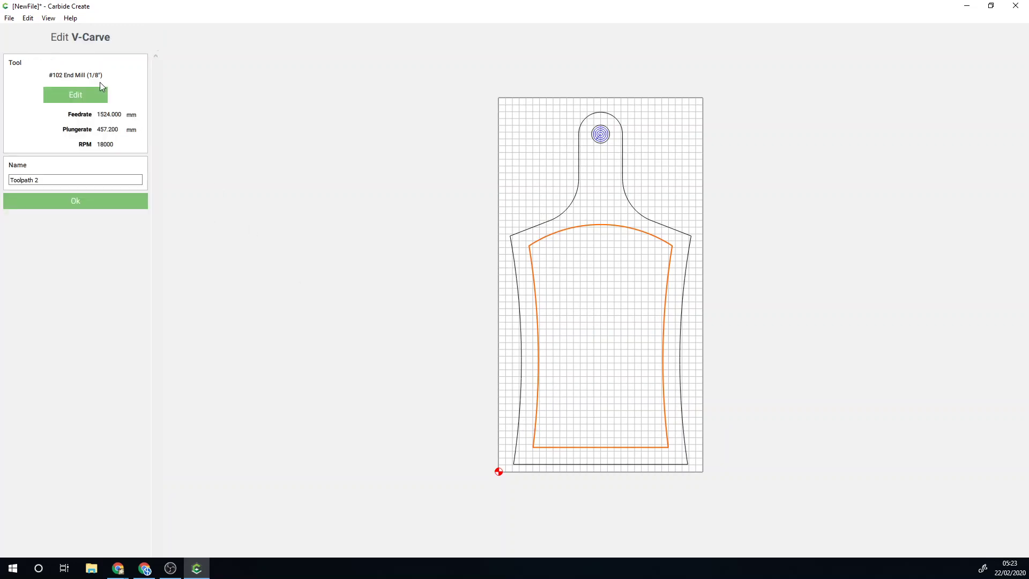
left_click(77, 98)
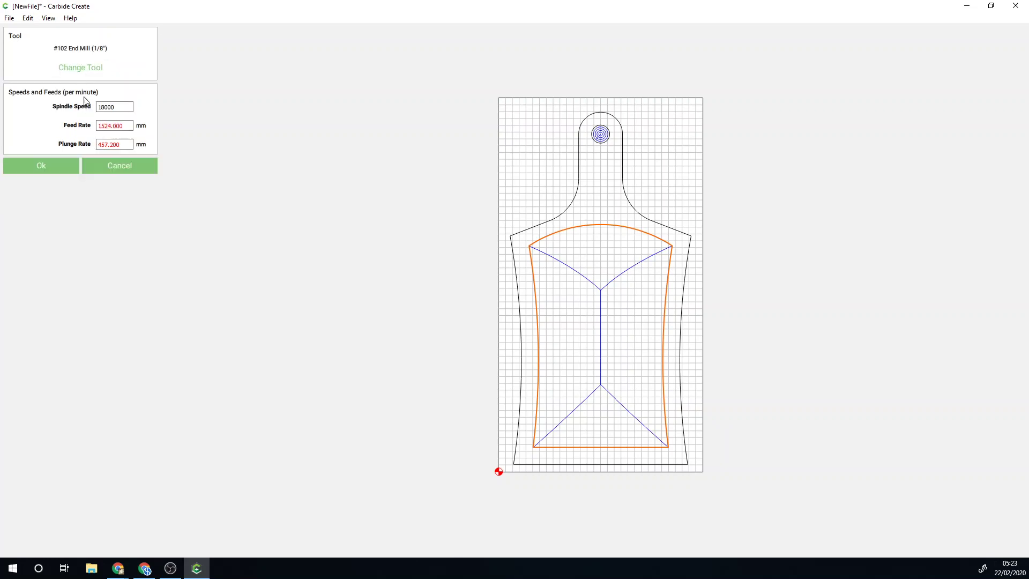
left_click(80, 68)
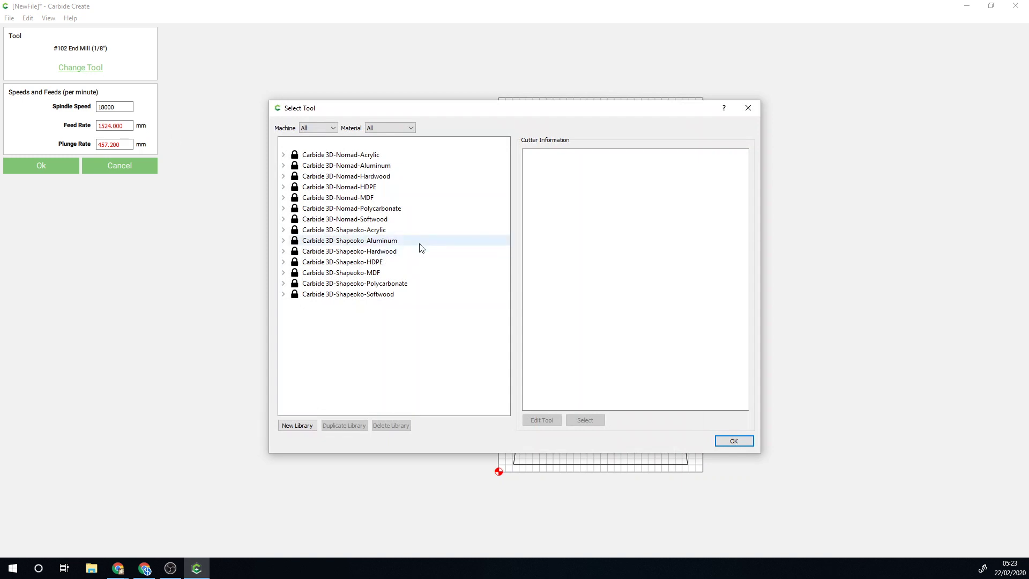
left_click(286, 297)
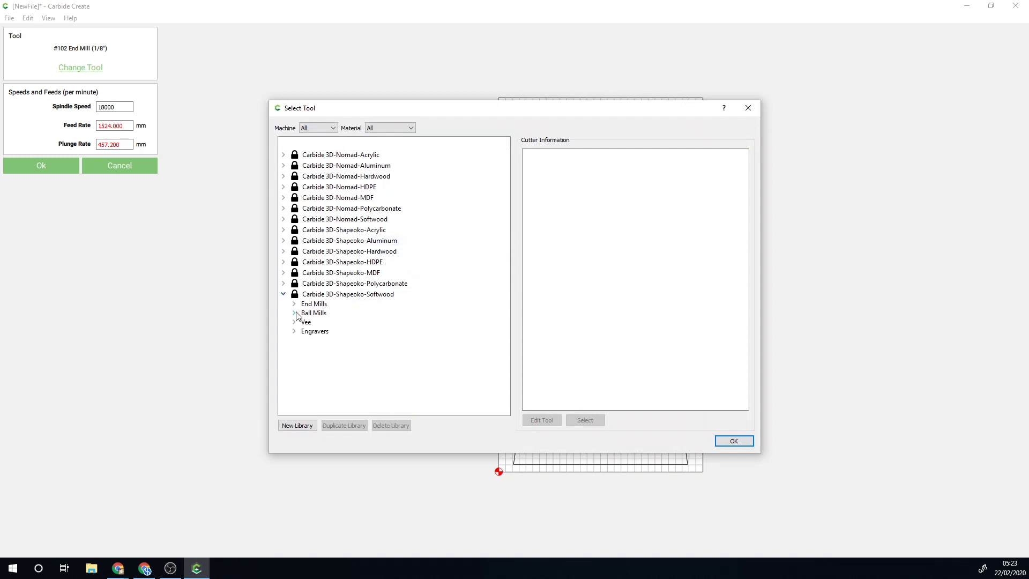
left_click(293, 304)
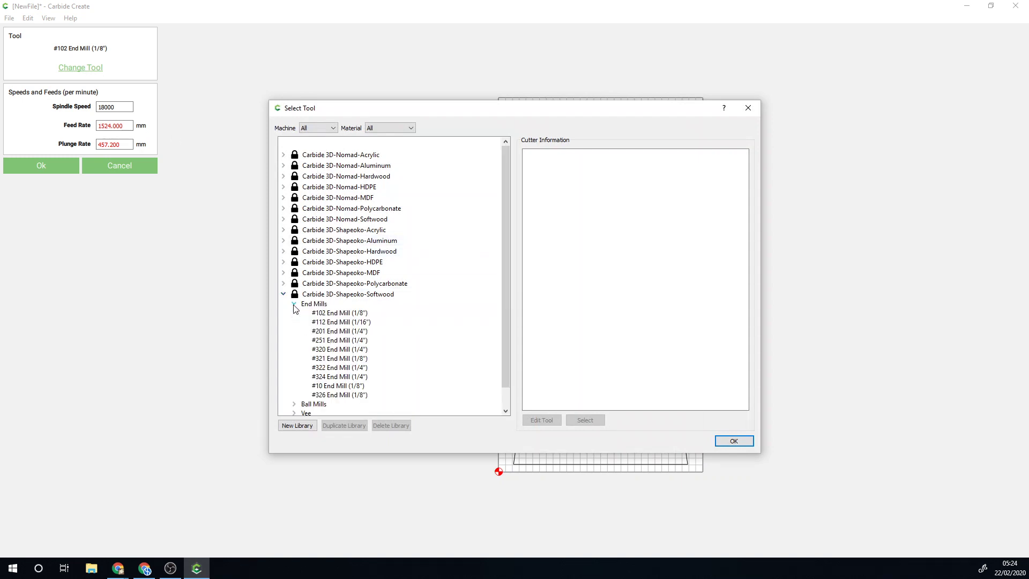
left_click(339, 313)
left_click(727, 442)
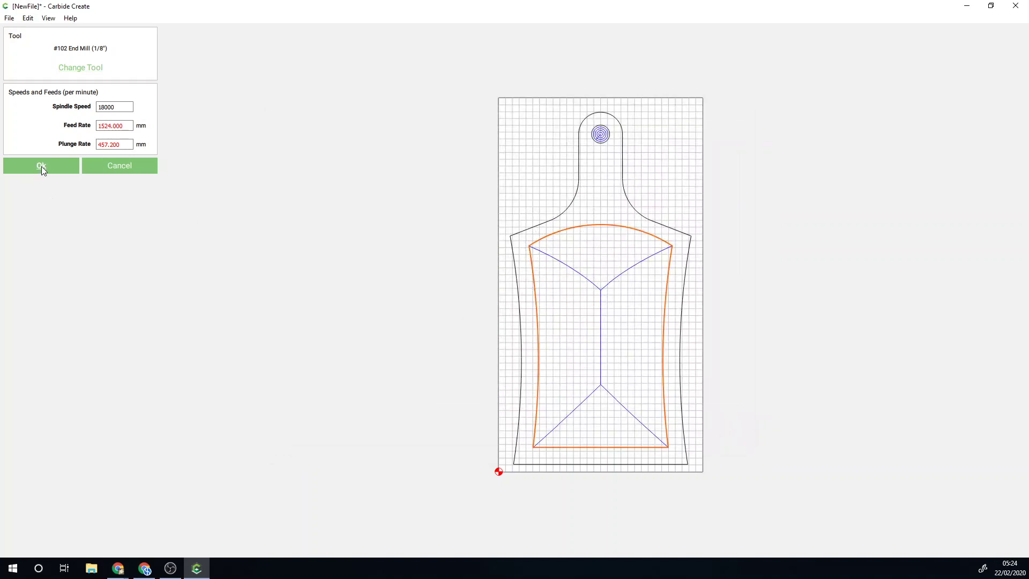
left_click(121, 167)
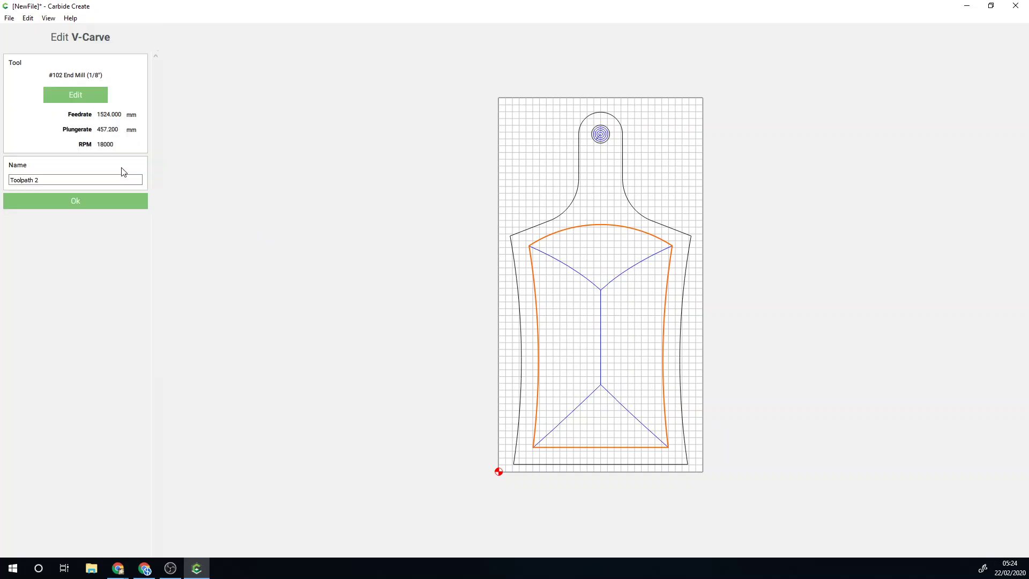
left_click(77, 201)
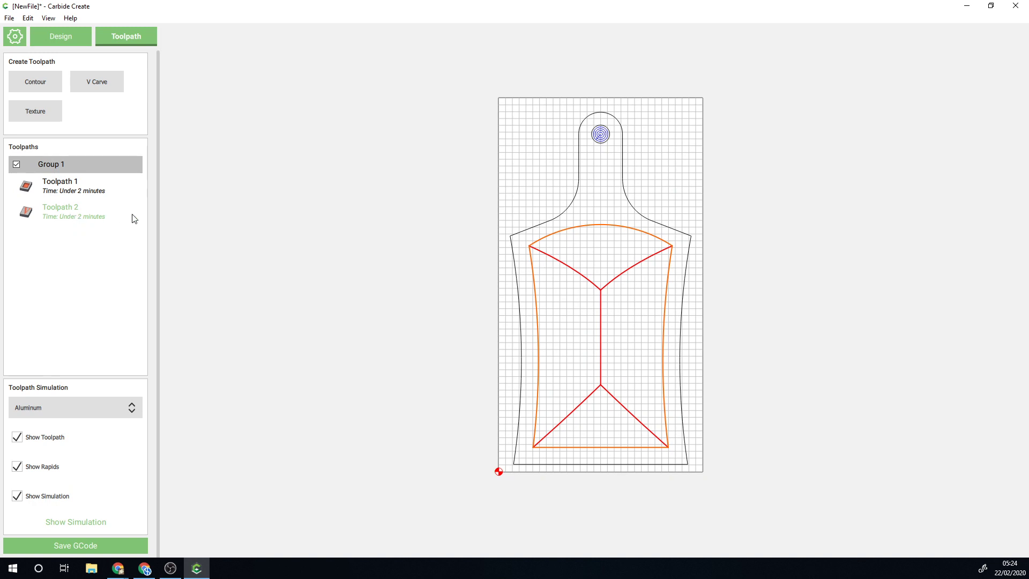
Delete Toolpath 2 and start a contour toolpath with the #102 End Mill (1/8").
right_click(66, 219)
left_click(89, 244)
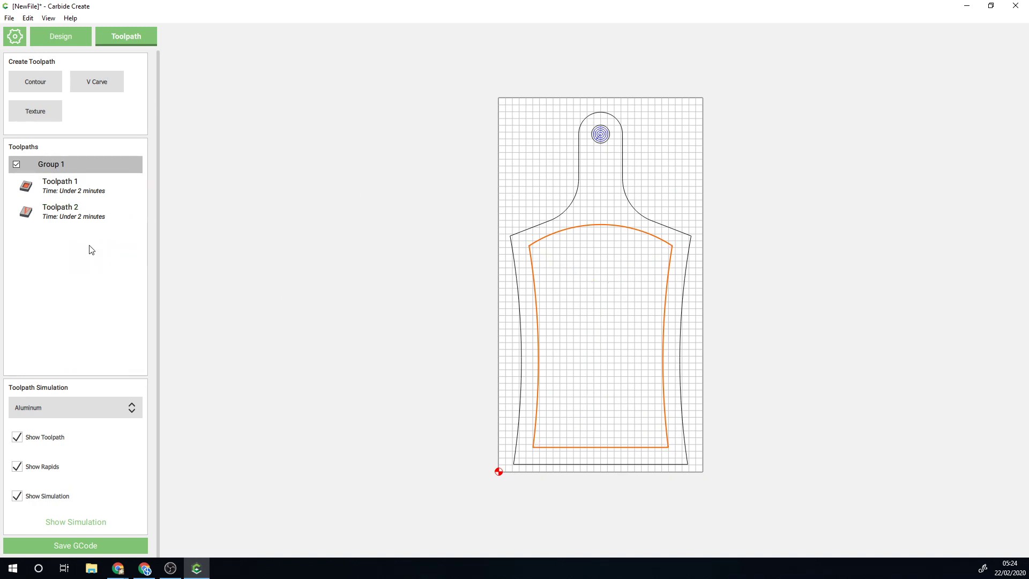
left_click(31, 86)
left_click(63, 93)
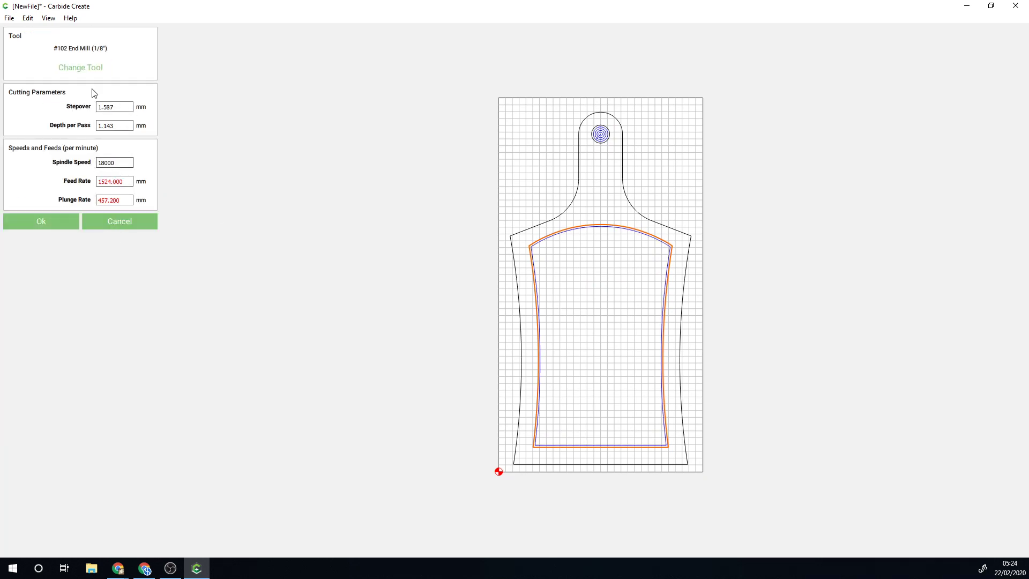
left_click(83, 68)
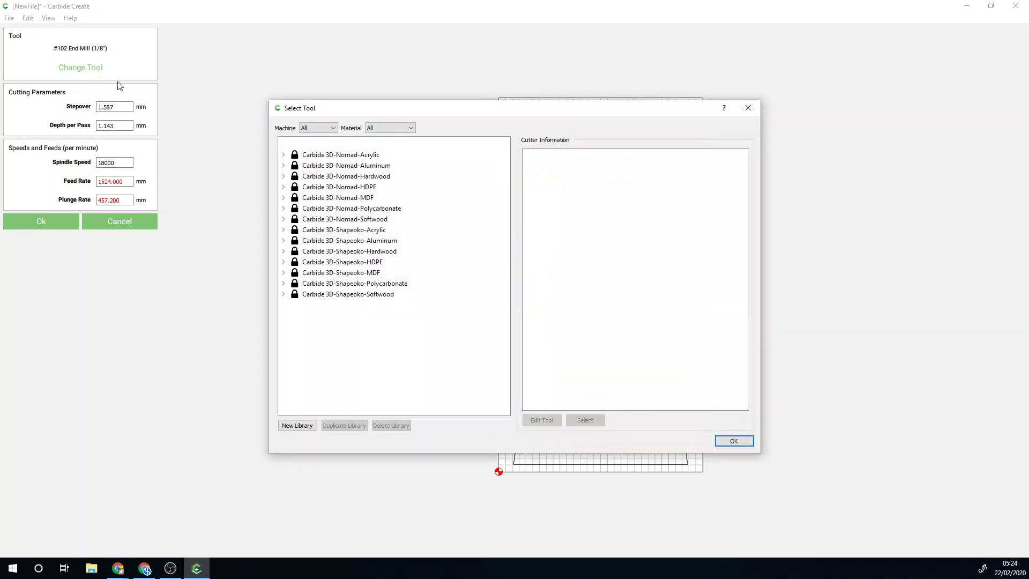
left_click(284, 294)
left_click(293, 304)
left_click(332, 317)
left_click(731, 440)
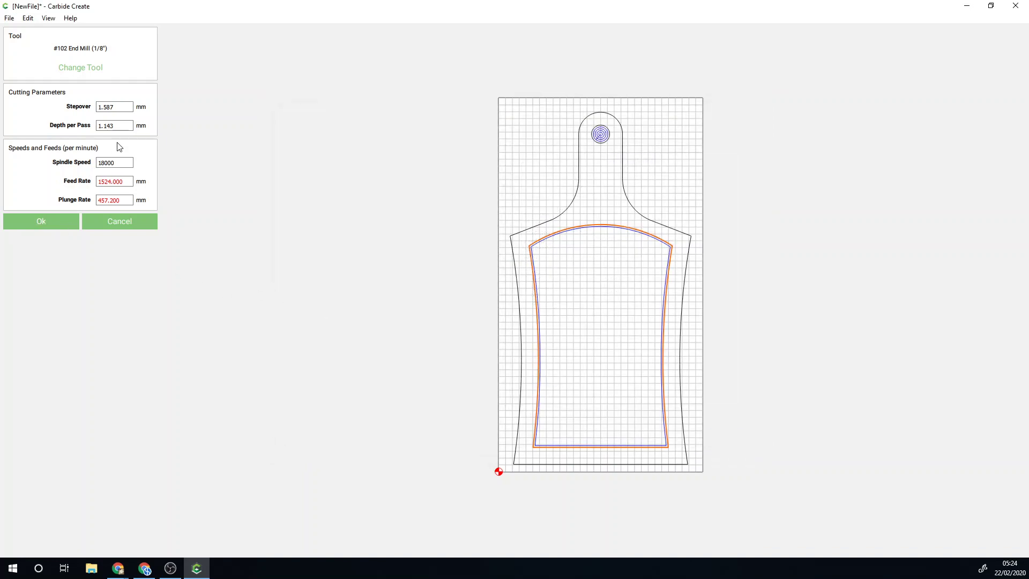
Set 2 mm stepover, 2 mm depth per pass, 2 mm max depth and No Offset for Toolpath 3.
left_click_drag(98, 107, 134, 110)
type("2")
double_click(127, 125)
type("2")
left_click(43, 223)
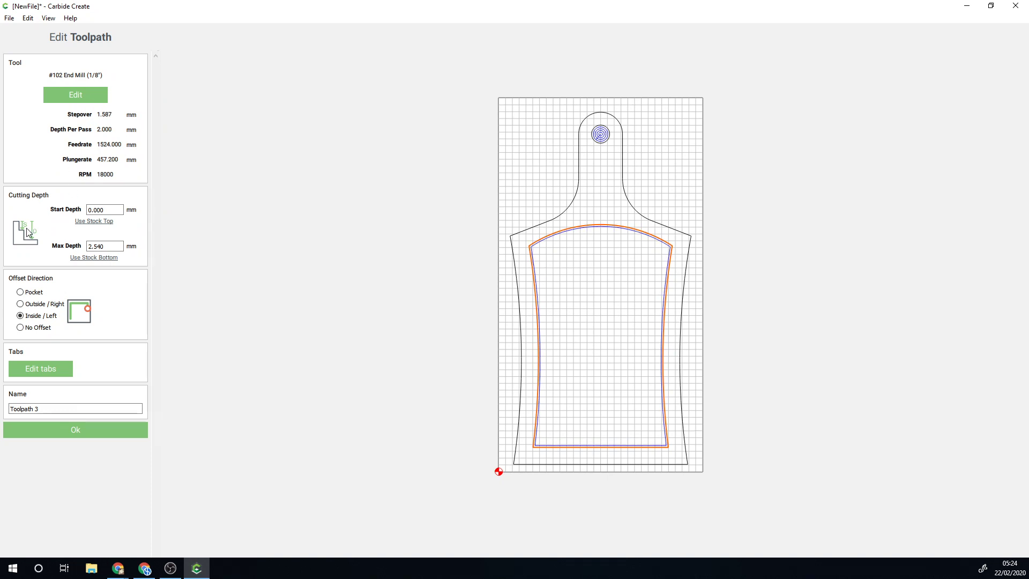
double_click(108, 245)
type("2")
left_click(21, 327)
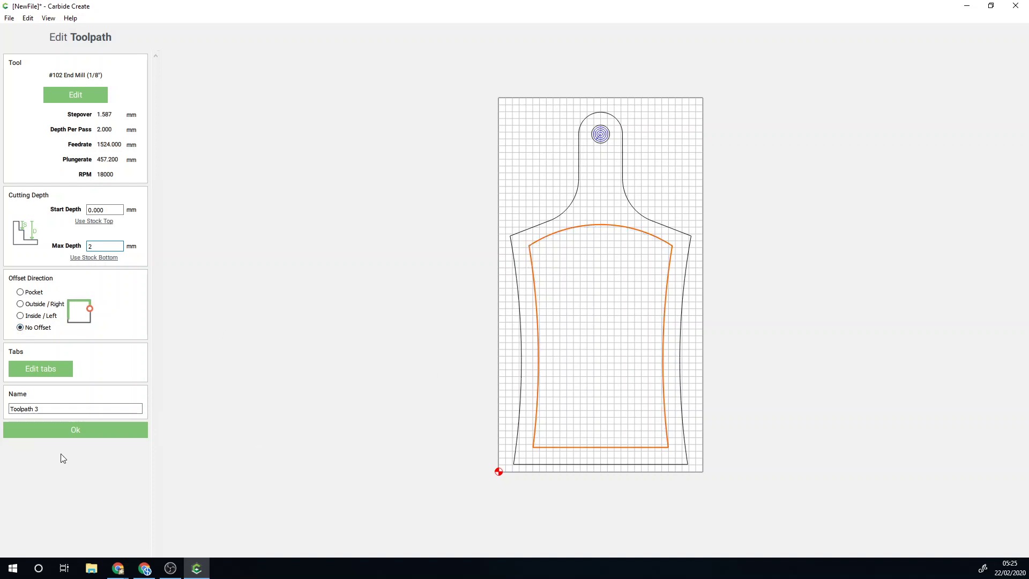
left_click(76, 433)
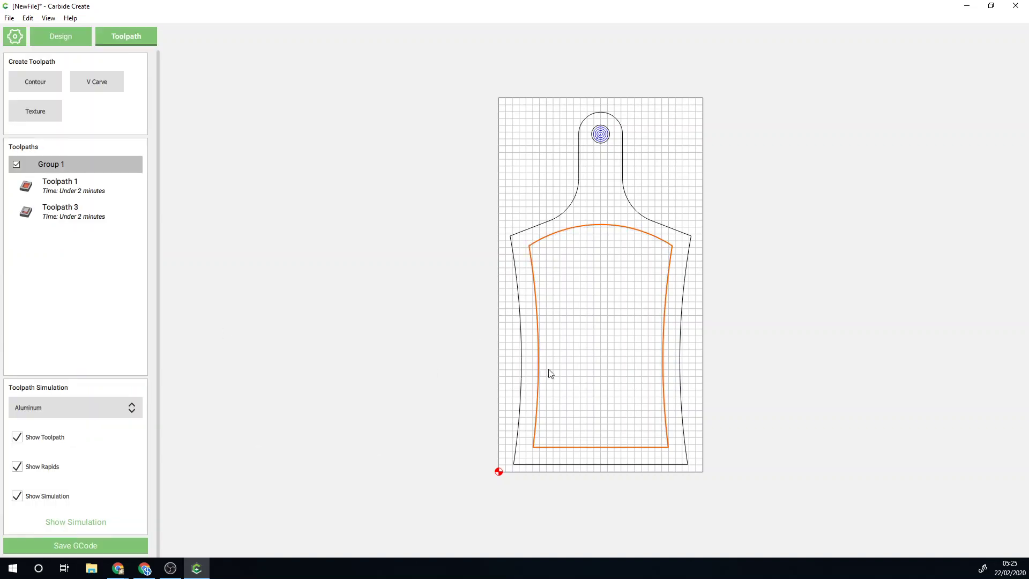
left_click(69, 525)
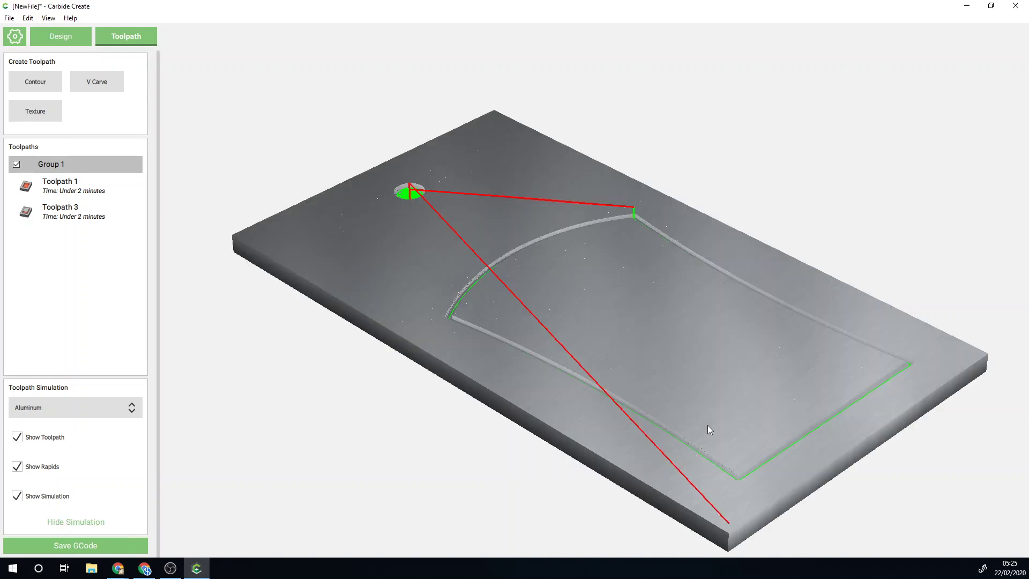
mouse_move(708, 429)
left_mouse_down()
mouse_move(400, 445)
mouse_move(377, 330)
mouse_move(659, 384)
mouse_move(713, 336)
mouse_move(680, 439)
mouse_move(468, 489)
mouse_move(356, 483)
mouse_move(363, 471)
left_mouse_up()
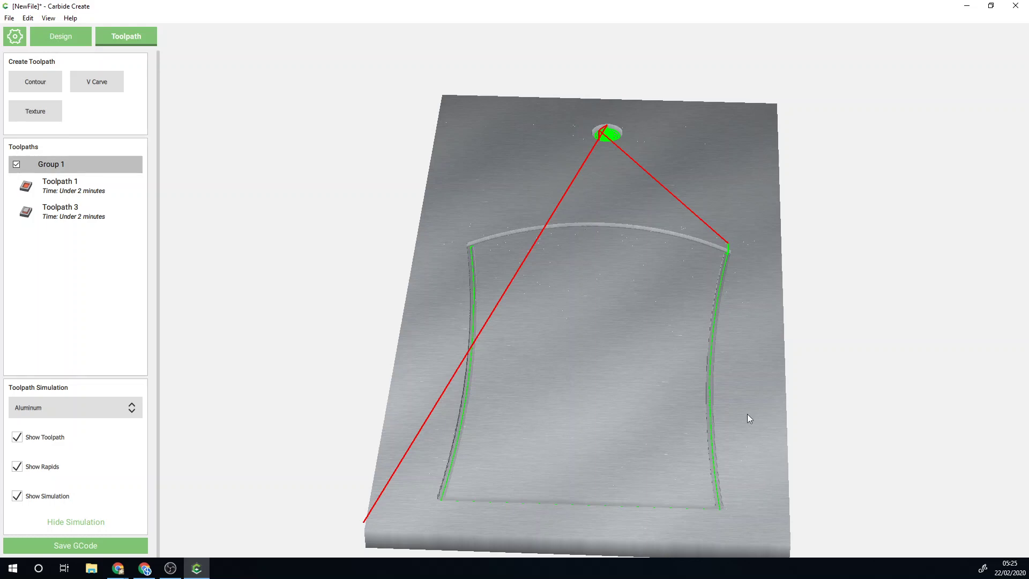
mouse_move(577, 310)
left_mouse_down()
mouse_move(629, 363)
mouse_move(675, 332)
mouse_move(629, 386)
mouse_move(543, 431)
mouse_move(625, 365)
mouse_move(583, 298)
left_mouse_up()
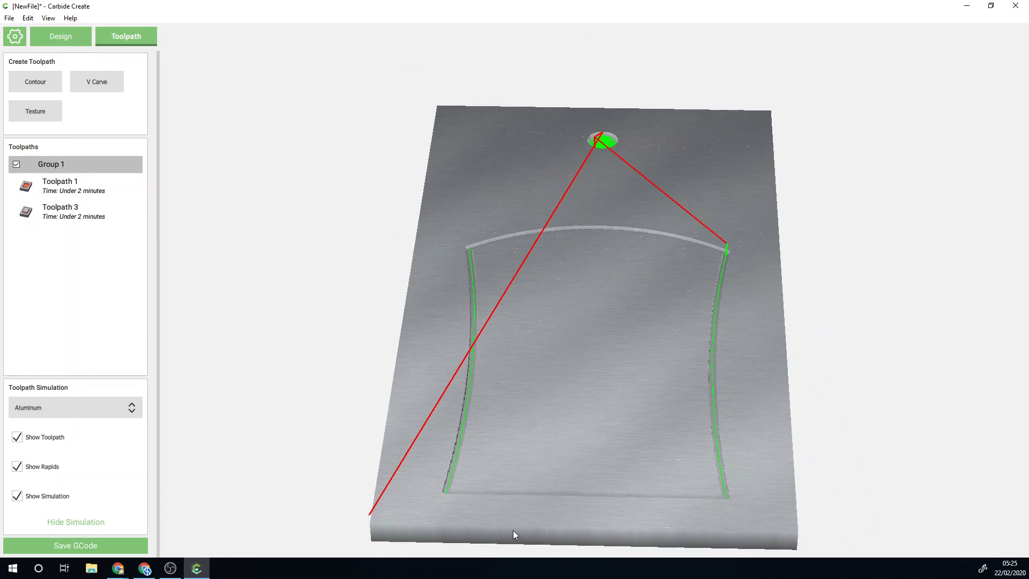
left_click_drag(566, 478, 524, 319)
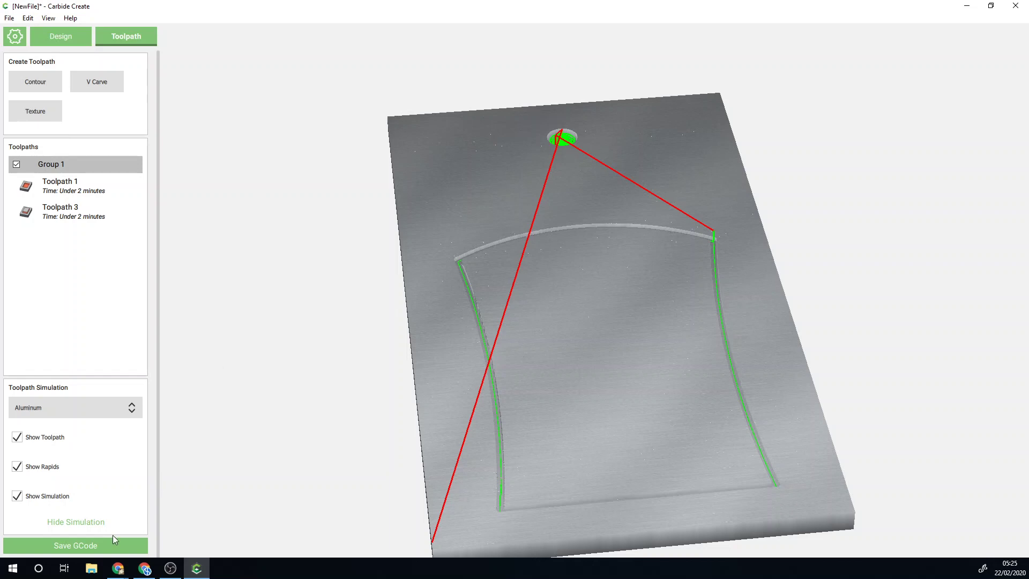
left_click(125, 38)
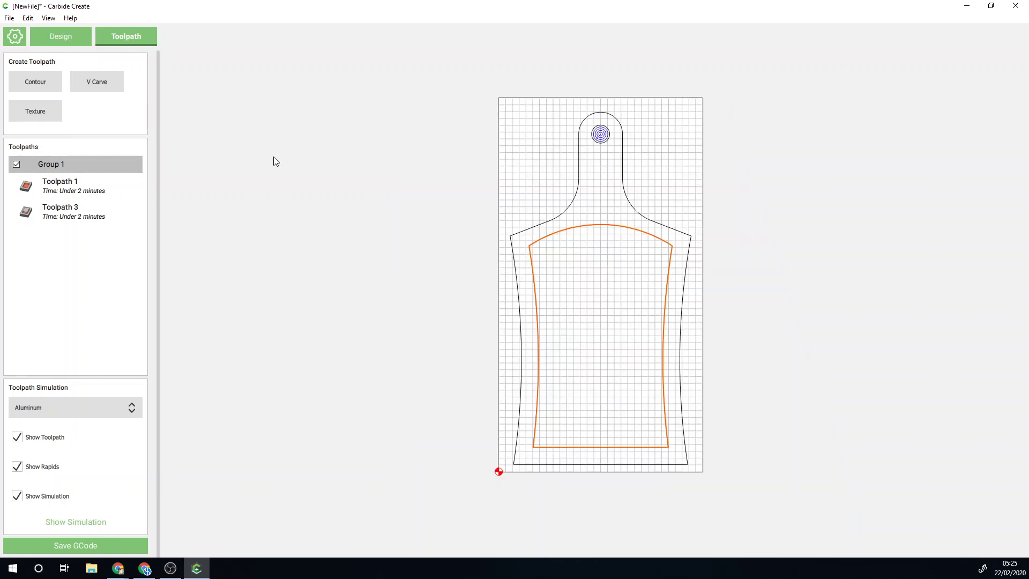
Select the outer board outline and switch Toolpath 4's cutter to the #102 End Mill (1/8").
left_click(528, 233)
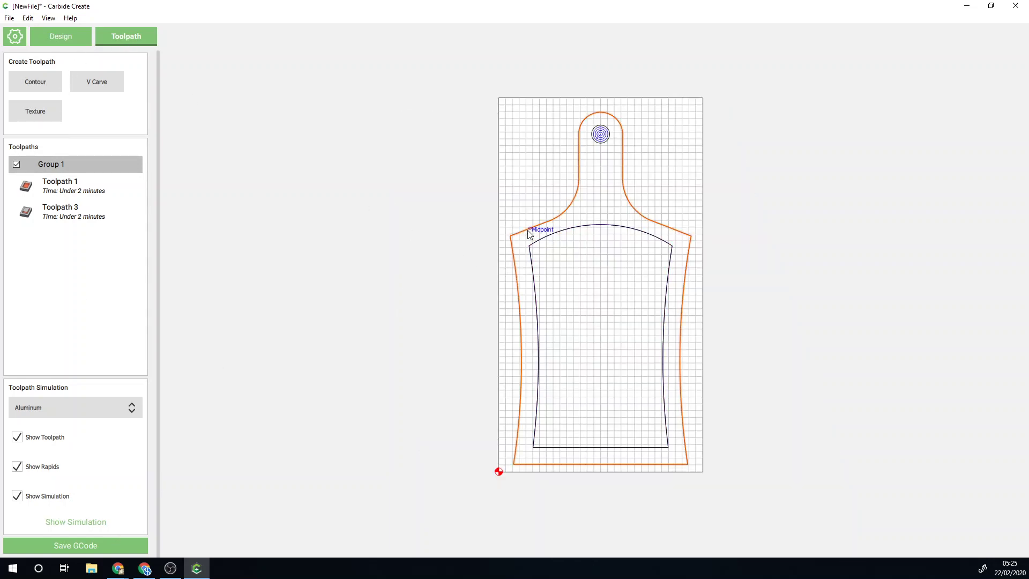
left_click(38, 84)
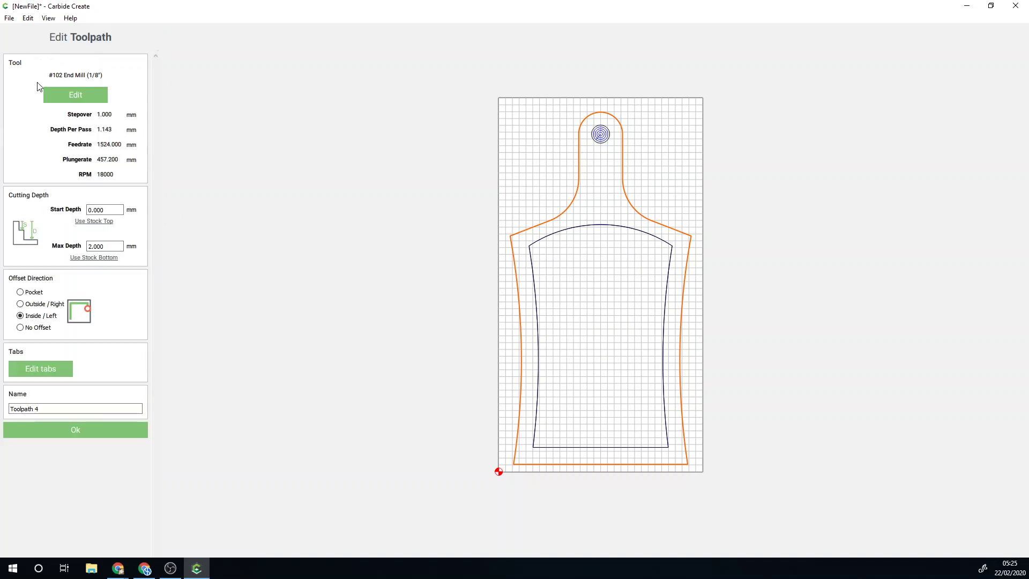
left_click(57, 89)
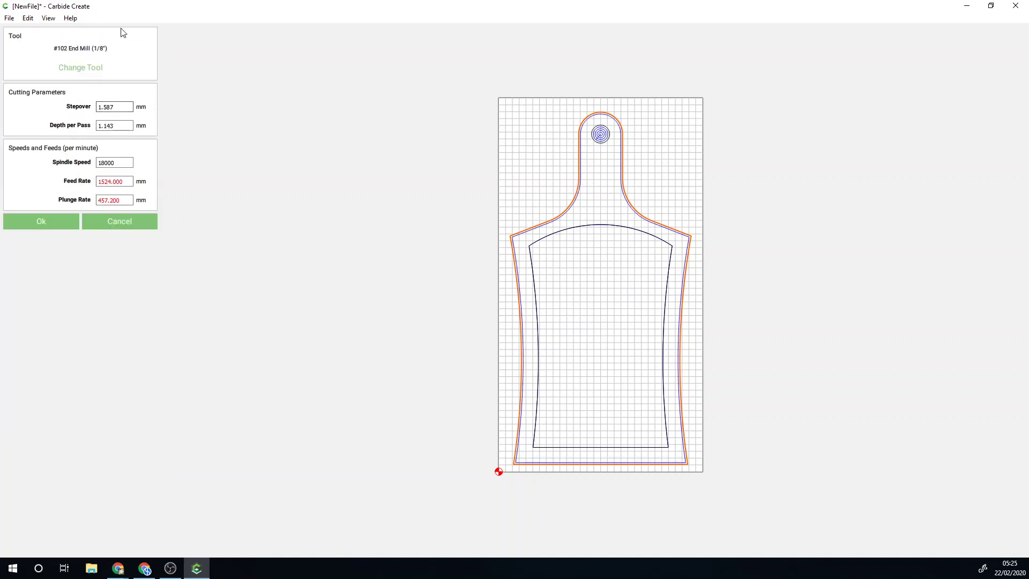
left_click(95, 68)
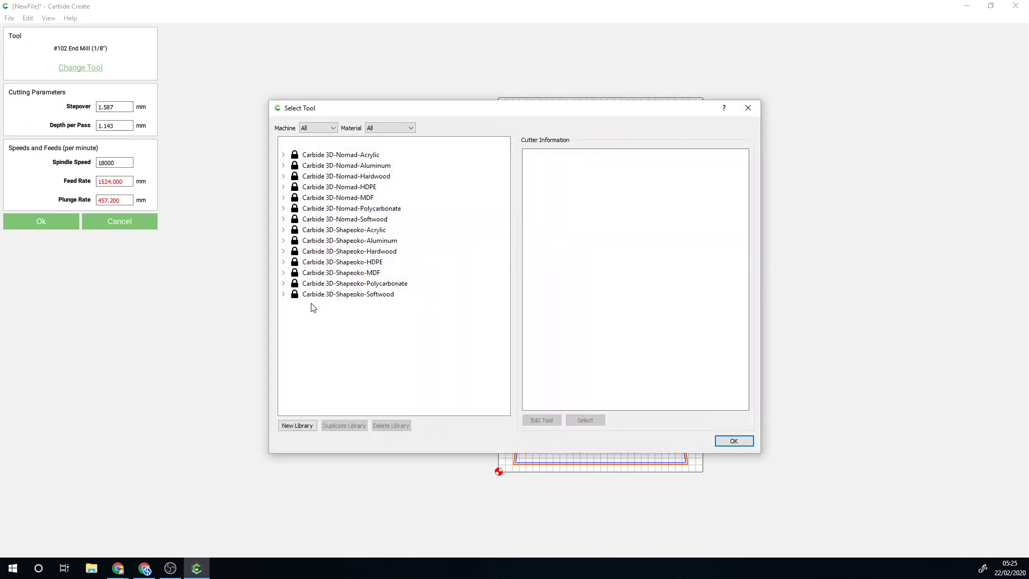
left_click(284, 294)
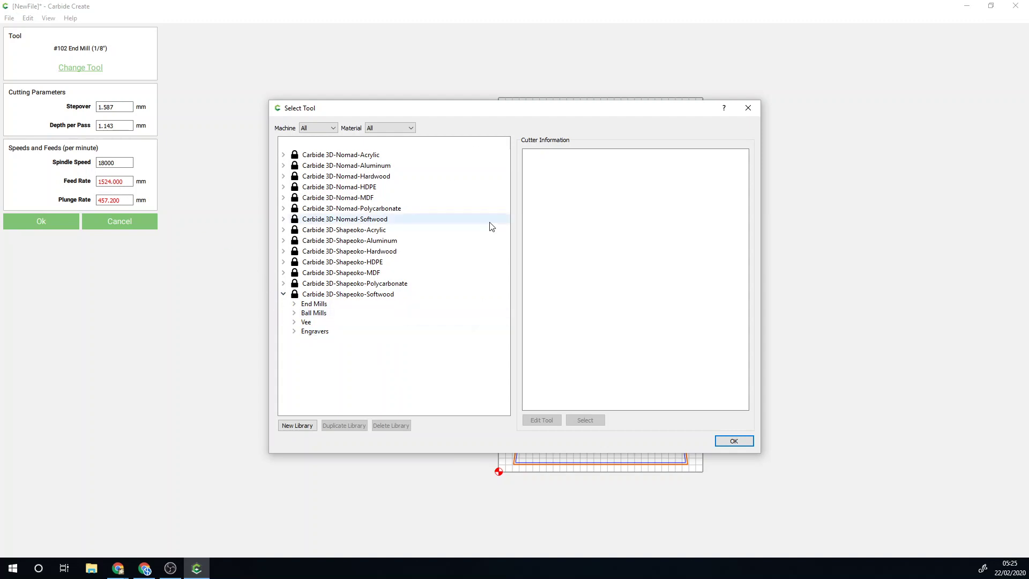
left_click(294, 303)
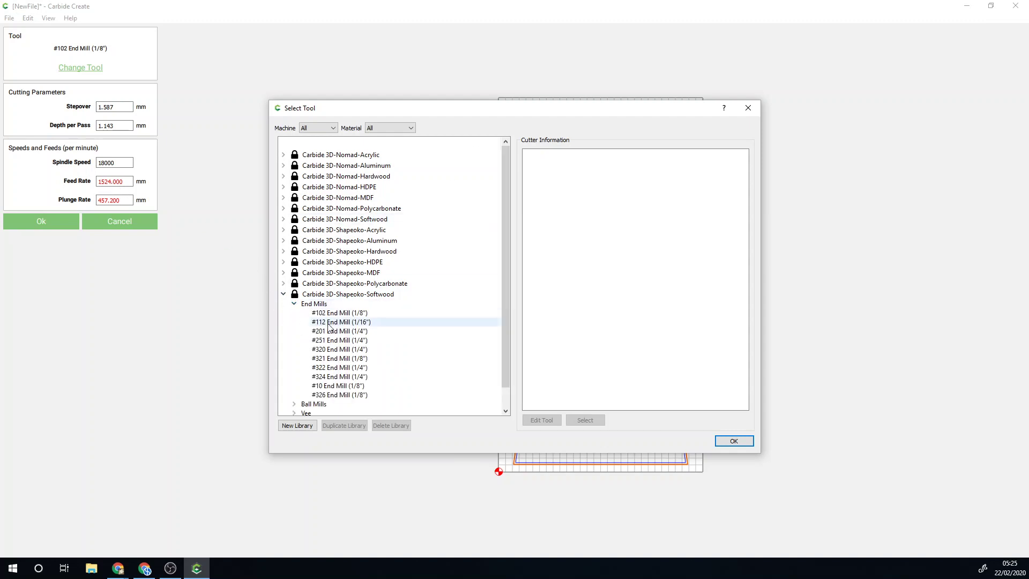
left_click(333, 313)
left_click(734, 441)
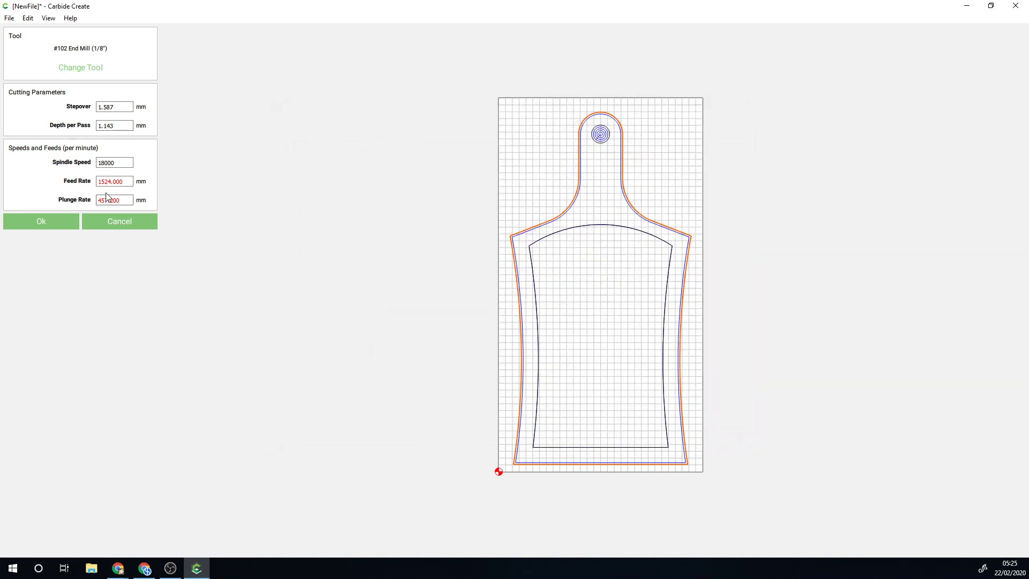
Set Toolpath 4 to cut outside the outline and save the changes.
left_click(43, 223)
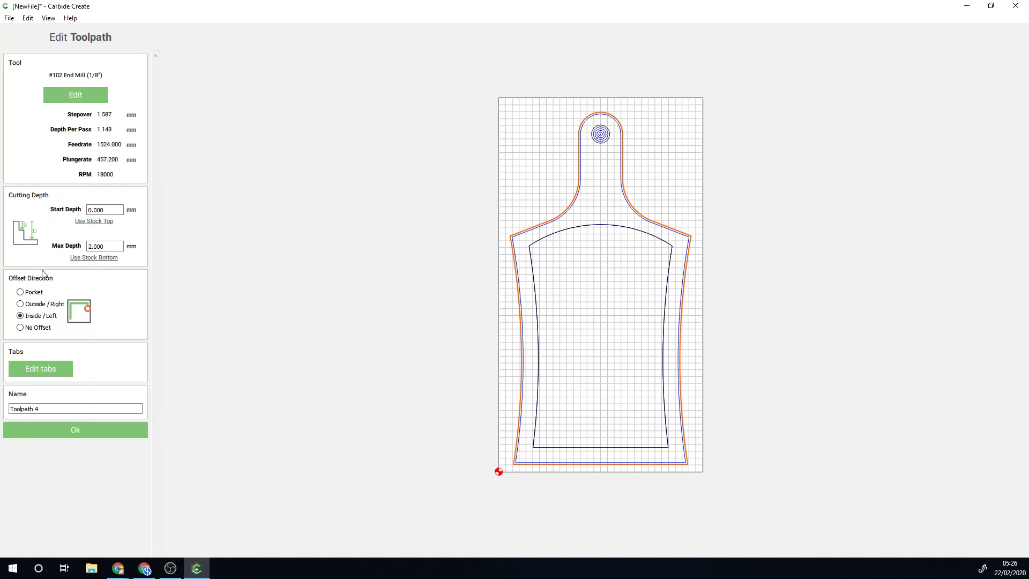
left_click(21, 304)
type("10.000")
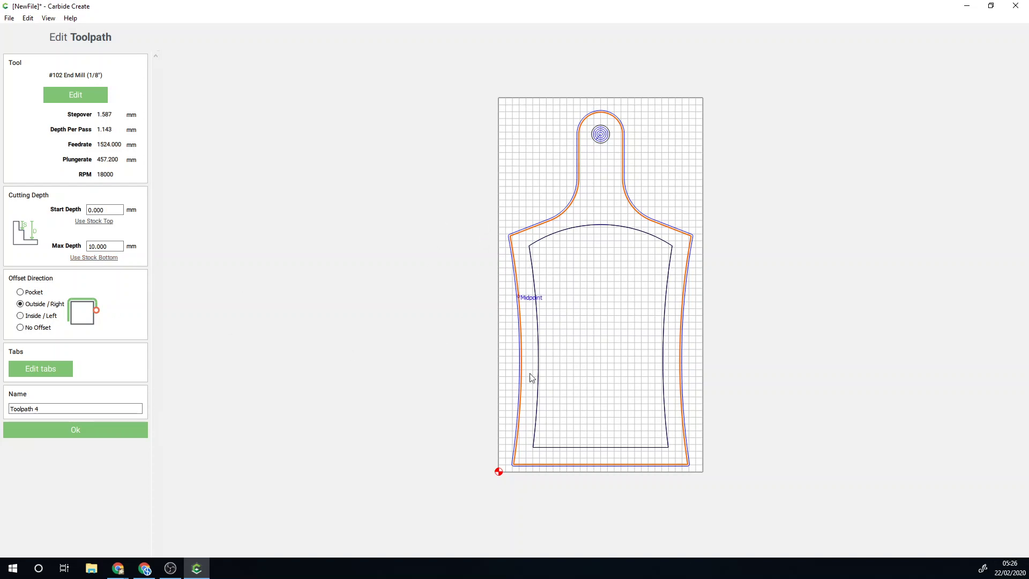
left_click(76, 431)
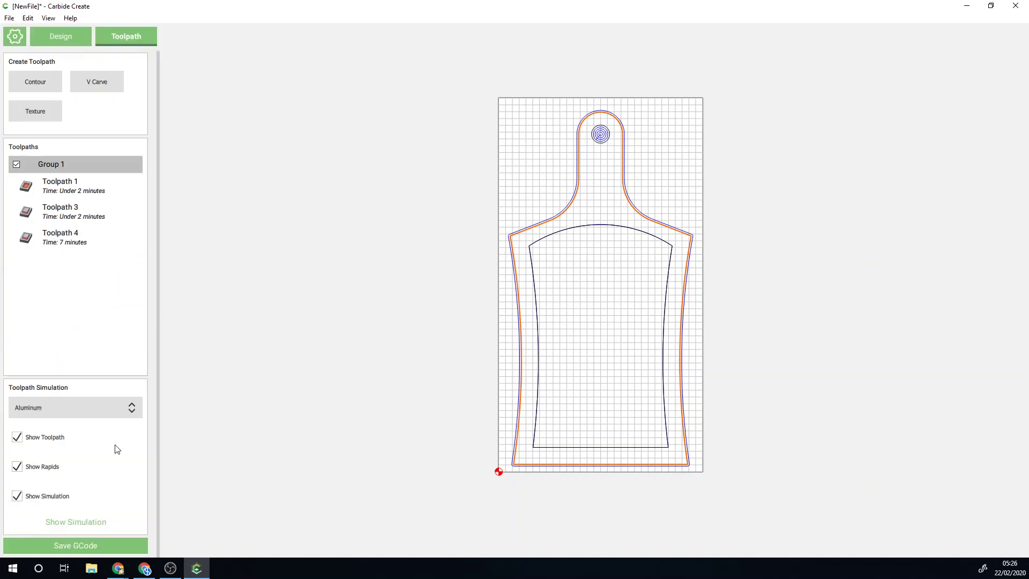
Run the 3D simulation and orbit the machined board to view it from several angles.
left_click(92, 523)
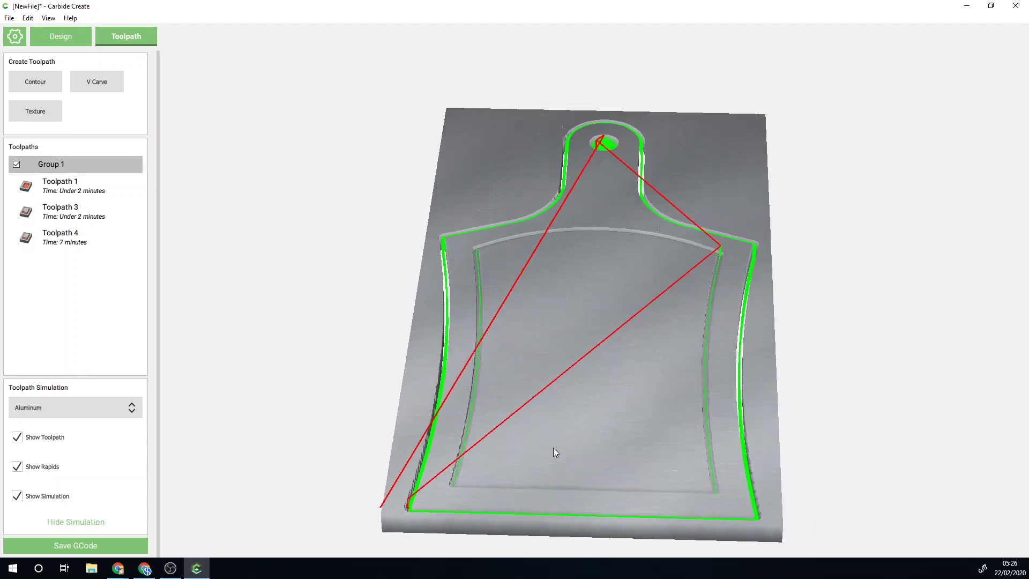
mouse_move(553, 448)
left_mouse_down()
mouse_move(436, 391)
mouse_move(392, 299)
mouse_move(444, 188)
mouse_move(482, 44)
left_mouse_up()
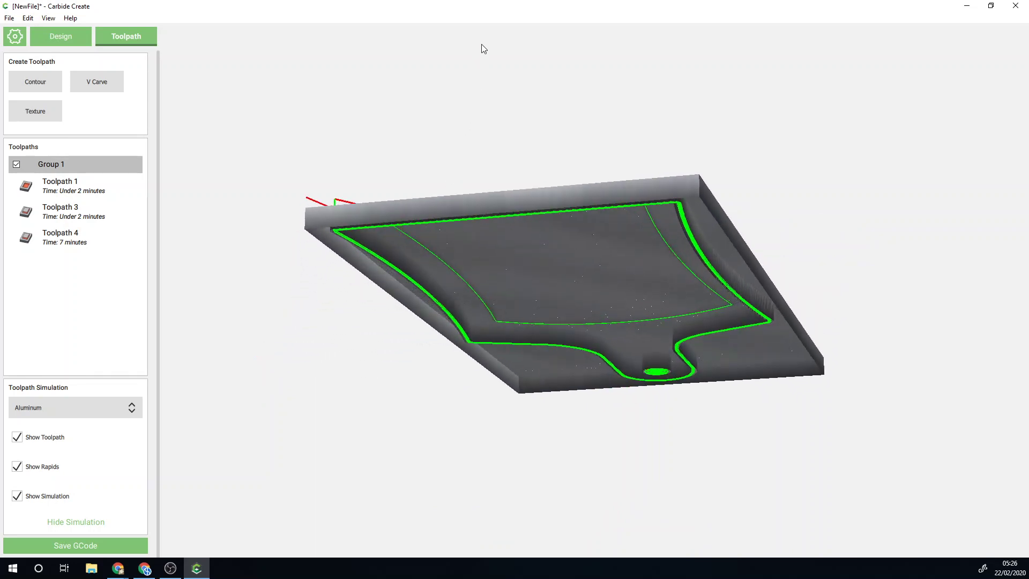
mouse_move(484, 115)
left_mouse_down()
mouse_move(547, 223)
mouse_move(793, 272)
left_mouse_up()
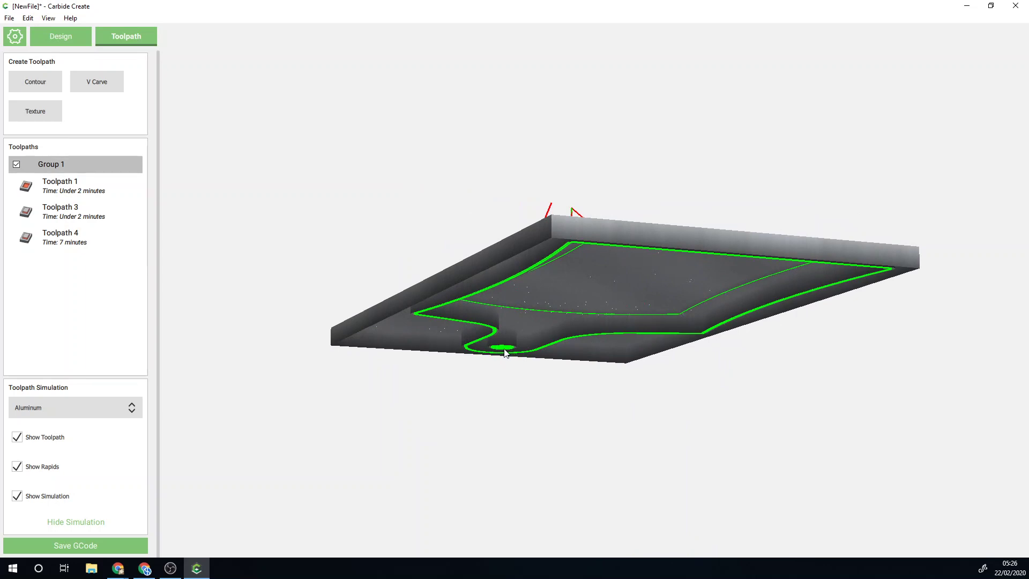
mouse_move(583, 330)
left_mouse_down()
mouse_move(600, 351)
mouse_move(570, 407)
mouse_move(464, 475)
mouse_move(471, 441)
left_mouse_up()
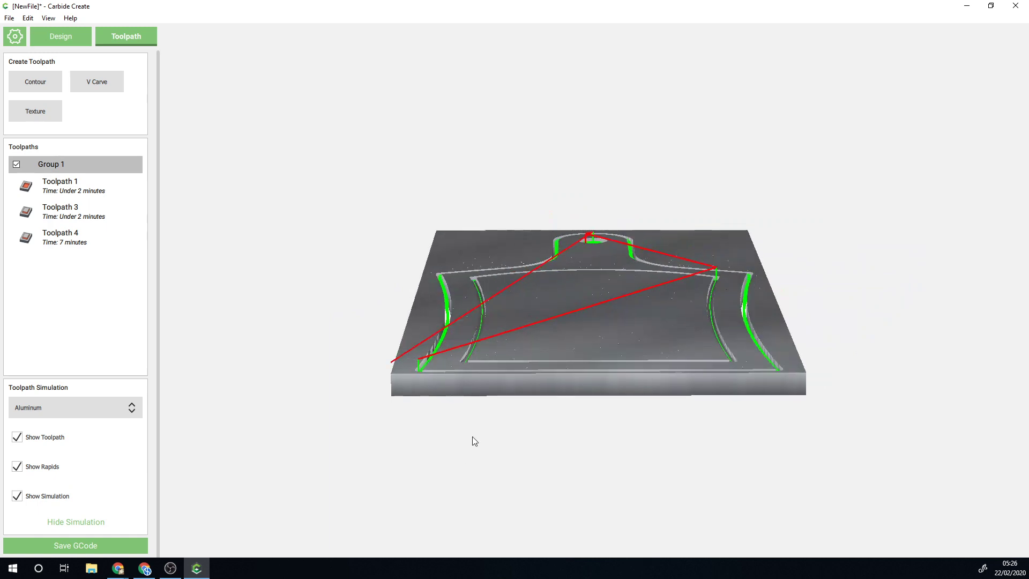
mouse_move(689, 391)
left_mouse_down()
mouse_move(854, 443)
mouse_move(792, 464)
left_mouse_up()
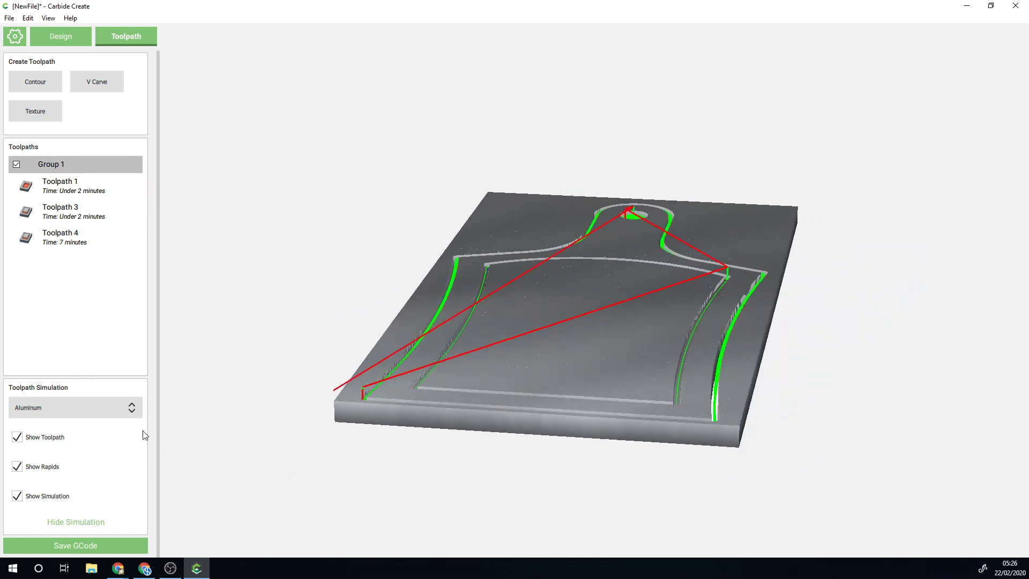
left_click(129, 411)
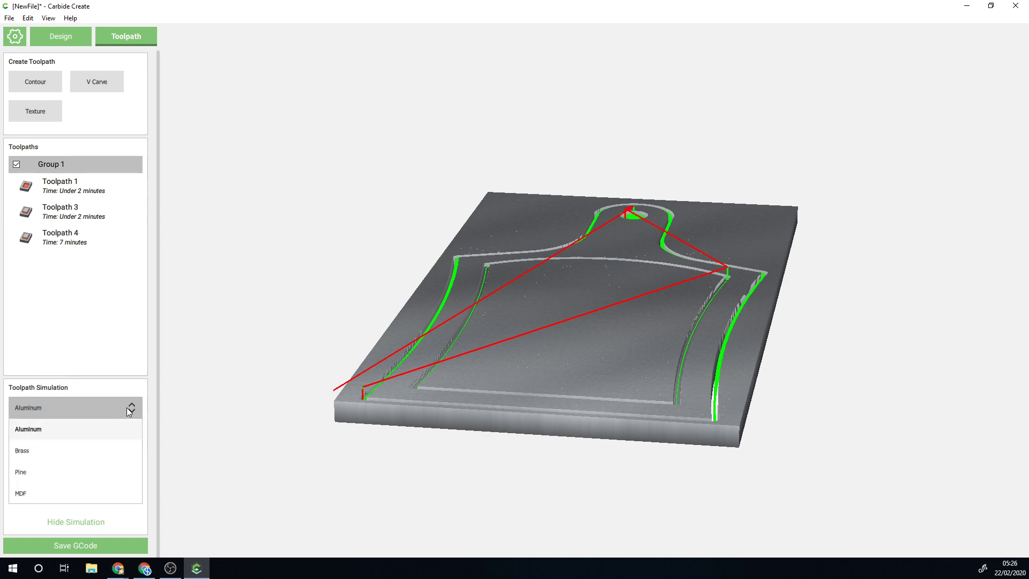
Switch the simulation stock material to Pine and orbit the cut board to inspect it.
left_click(37, 474)
mouse_move(493, 414)
left_mouse_down()
mouse_move(474, 452)
mouse_move(683, 493)
mouse_move(714, 487)
mouse_move(716, 443)
mouse_move(569, 477)
mouse_move(248, 418)
mouse_move(182, 338)
mouse_move(188, 292)
mouse_move(186, 358)
left_mouse_up()
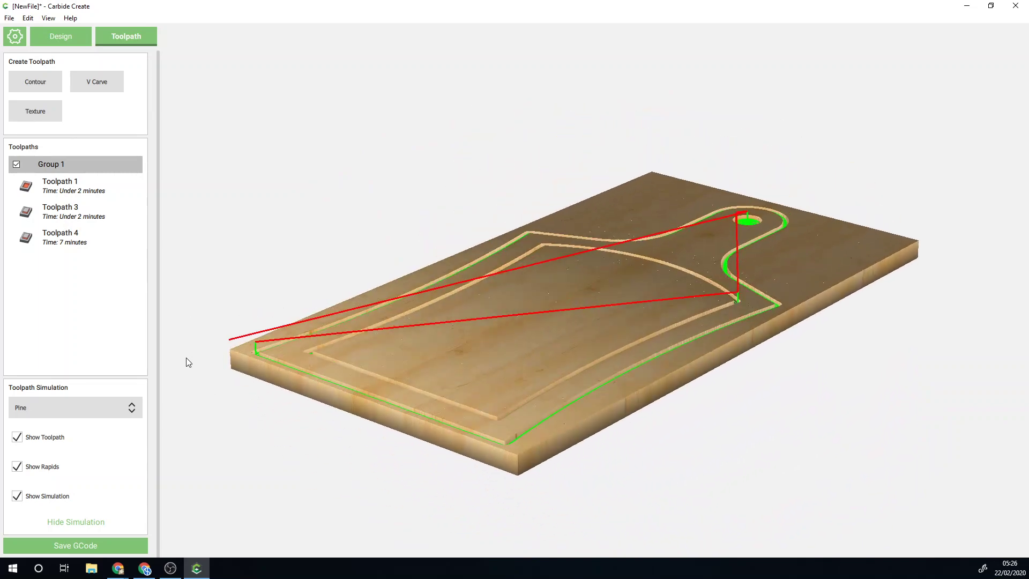
mouse_move(600, 371)
left_mouse_down()
mouse_move(564, 481)
mouse_move(751, 510)
mouse_move(914, 491)
mouse_move(915, 455)
left_mouse_up()
mouse_move(616, 367)
left_mouse_down()
mouse_move(643, 416)
mouse_move(709, 417)
mouse_move(684, 313)
mouse_move(671, 312)
mouse_move(584, 416)
mouse_move(427, 422)
mouse_move(368, 343)
mouse_move(533, 426)
mouse_move(654, 372)
mouse_move(739, 370)
mouse_move(418, 410)
mouse_move(298, 359)
mouse_move(420, 386)
left_mouse_up()
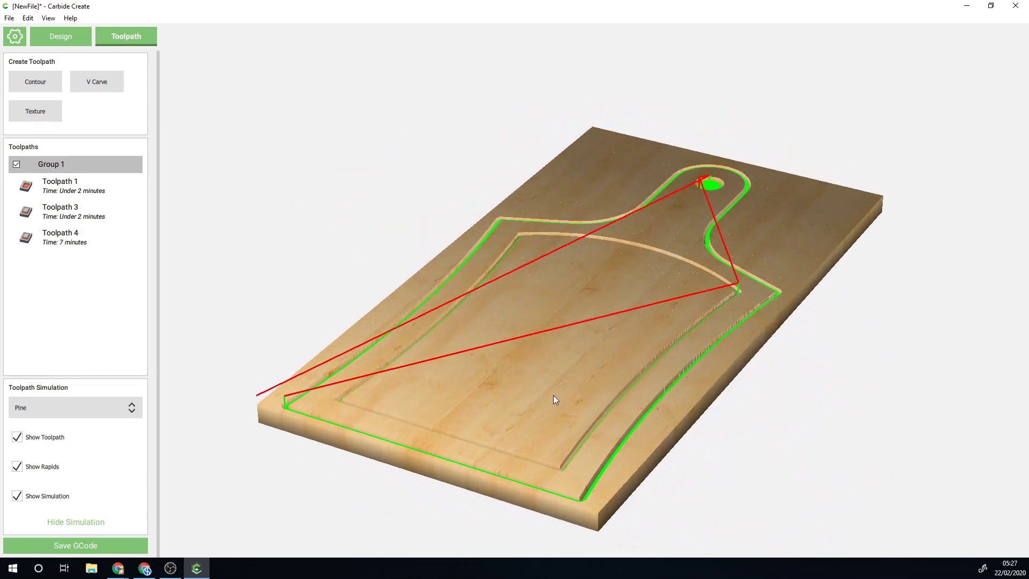
mouse_move(554, 397)
left_mouse_down()
mouse_move(513, 412)
mouse_move(523, 307)
mouse_move(547, 422)
left_mouse_up()
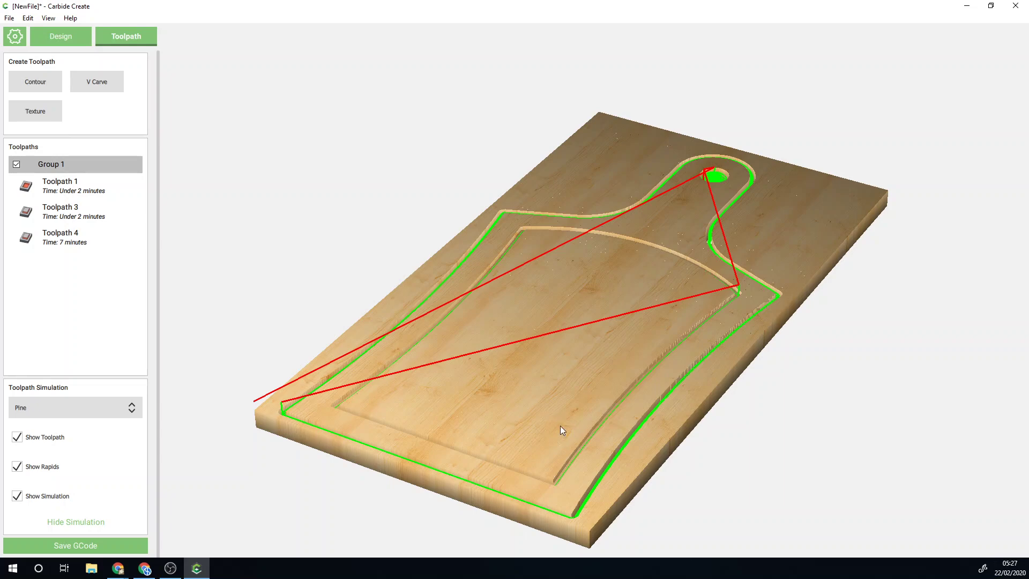
mouse_move(464, 415)
left_mouse_down()
mouse_move(725, 429)
mouse_move(856, 400)
mouse_move(845, 366)
mouse_move(837, 394)
left_mouse_up()
left_click_drag(409, 404, 650, 430)
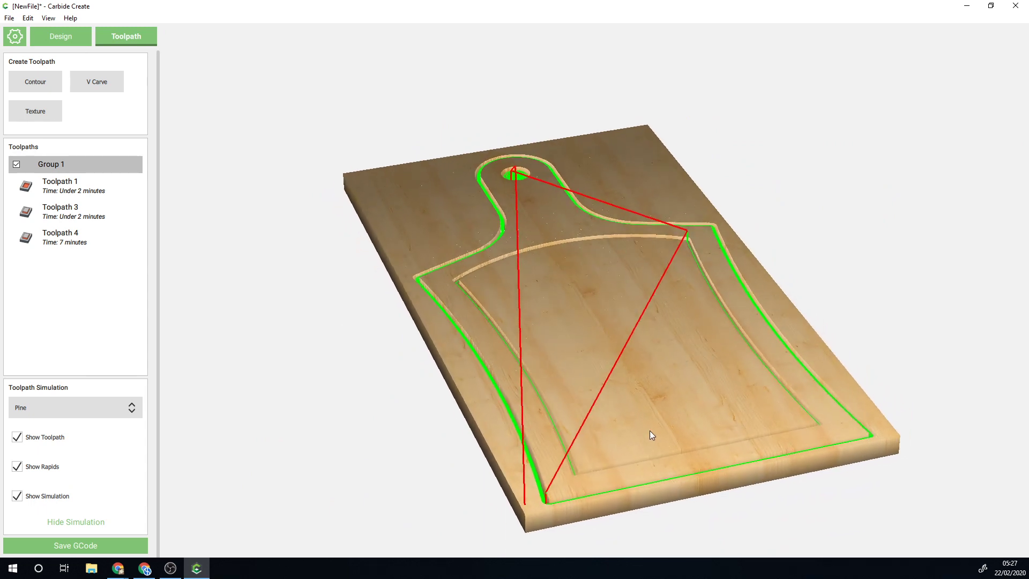
Export the three cutting-board toolpaths to a G-code file.
left_click(77, 547)
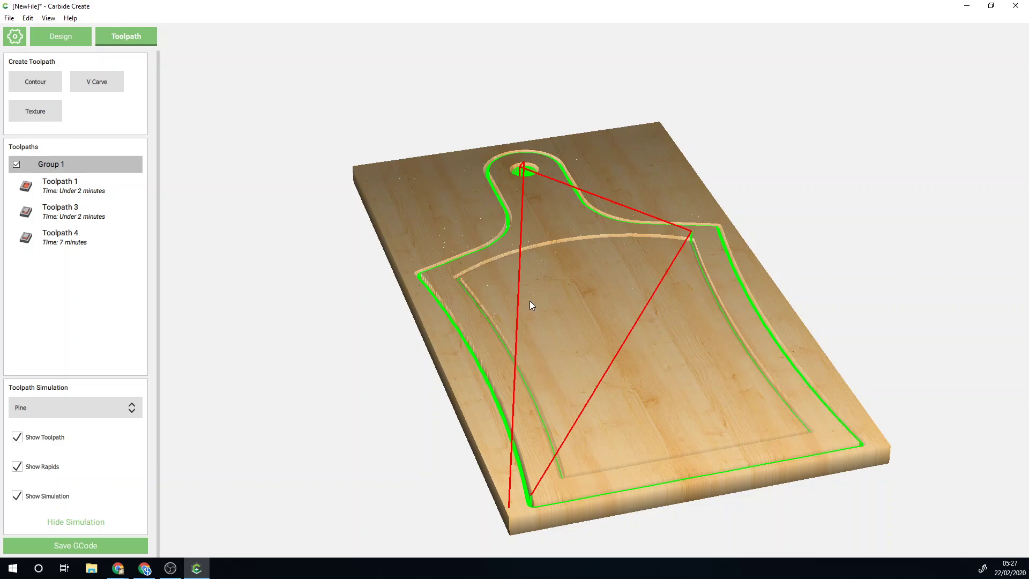
Minimize Carbide Create and launch Colibri-CNC from its desktop shortcut.
left_click(967, 6)
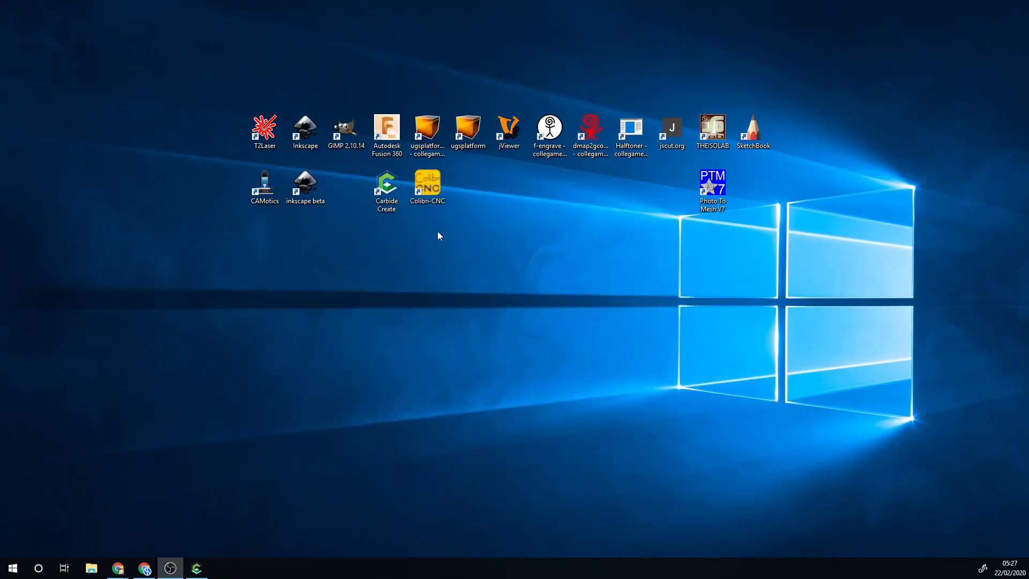
left_click(430, 194)
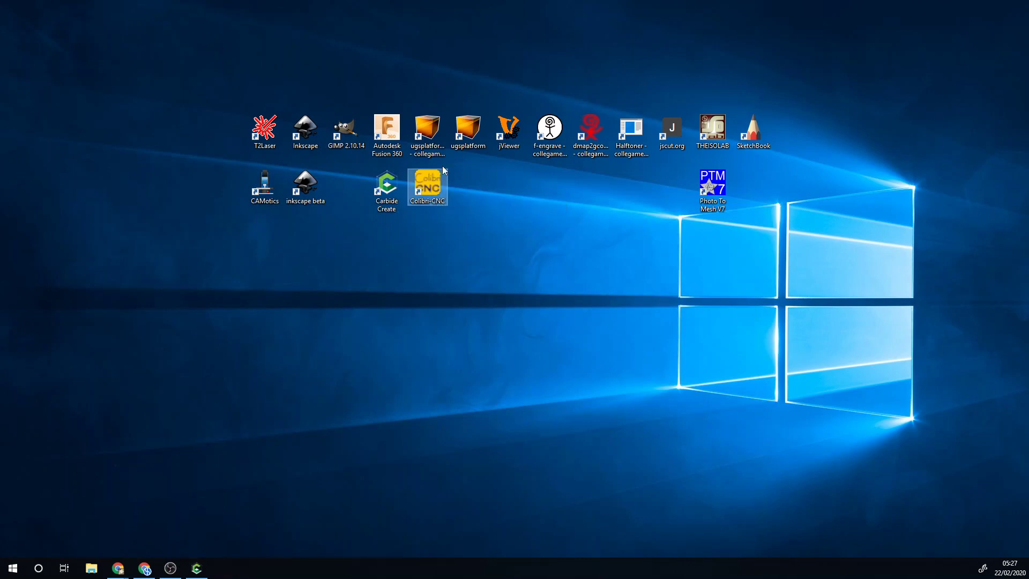
double_click(427, 189)
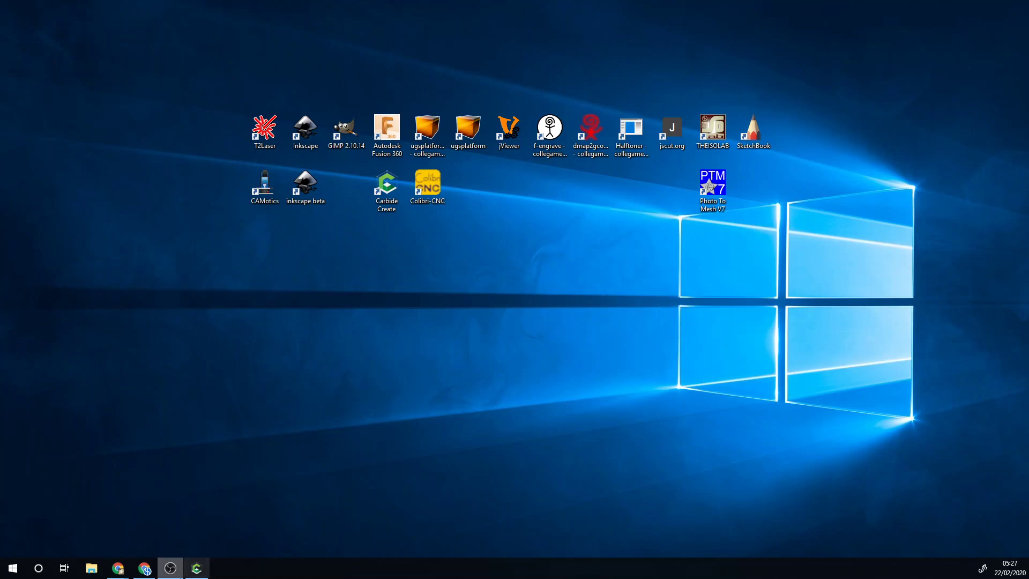
Restore Carbide Create, orbit the simulated pine board to a new angle, then minimize it.
left_click(200, 574)
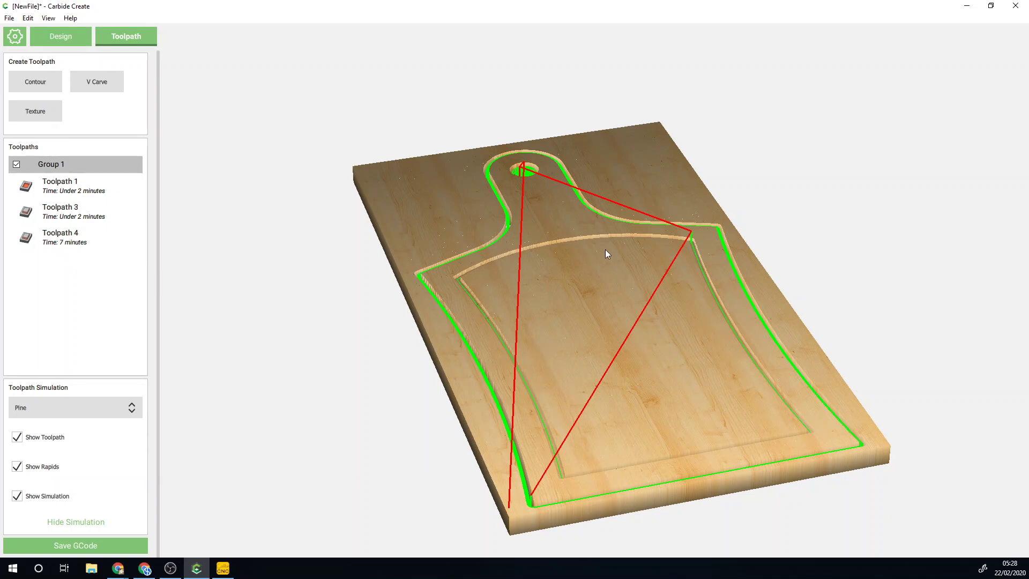
mouse_move(570, 375)
left_mouse_down()
mouse_move(607, 429)
mouse_move(474, 416)
mouse_move(420, 396)
mouse_move(413, 432)
left_mouse_up()
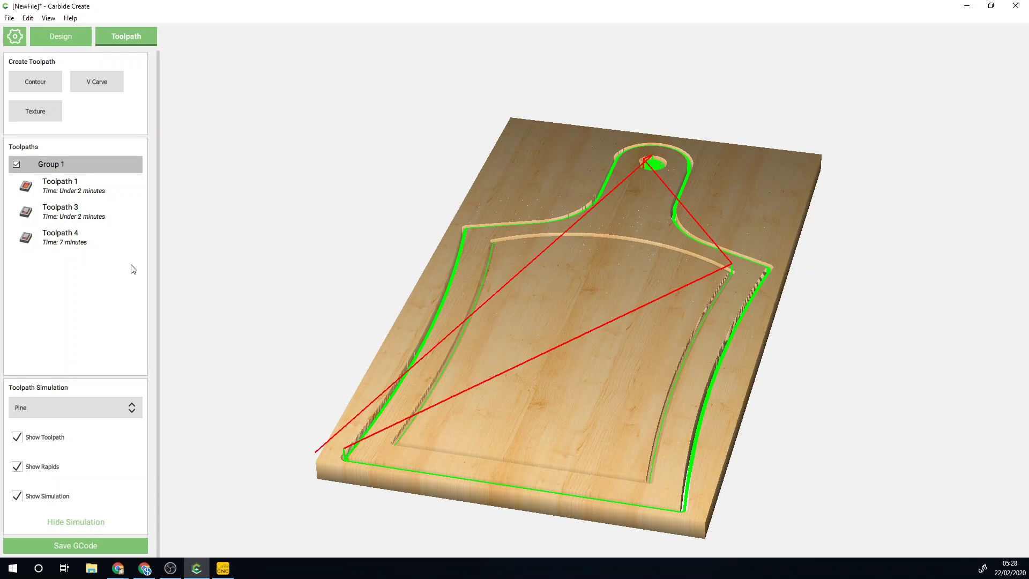
left_click_drag(470, 383, 690, 407)
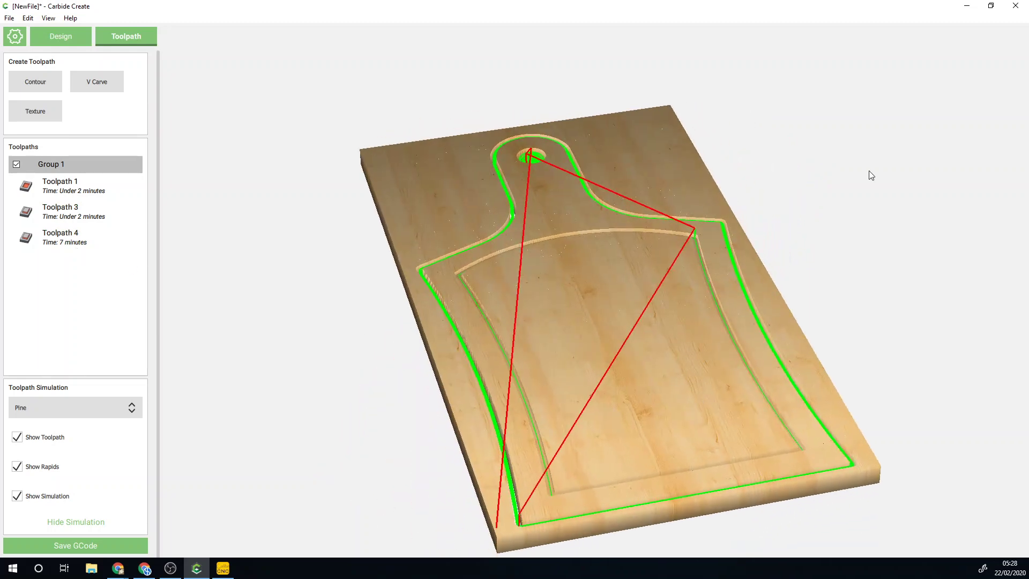
left_click(966, 5)
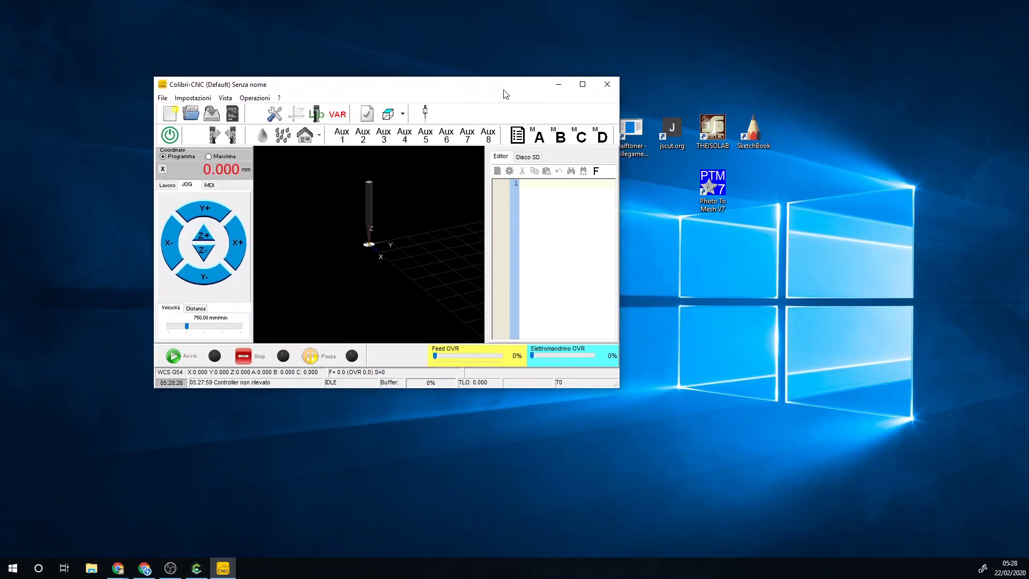
Maximize Colibri-CNC, then orbit its empty 3D work grid to a flatter view and pan it.
double_click(584, 85)
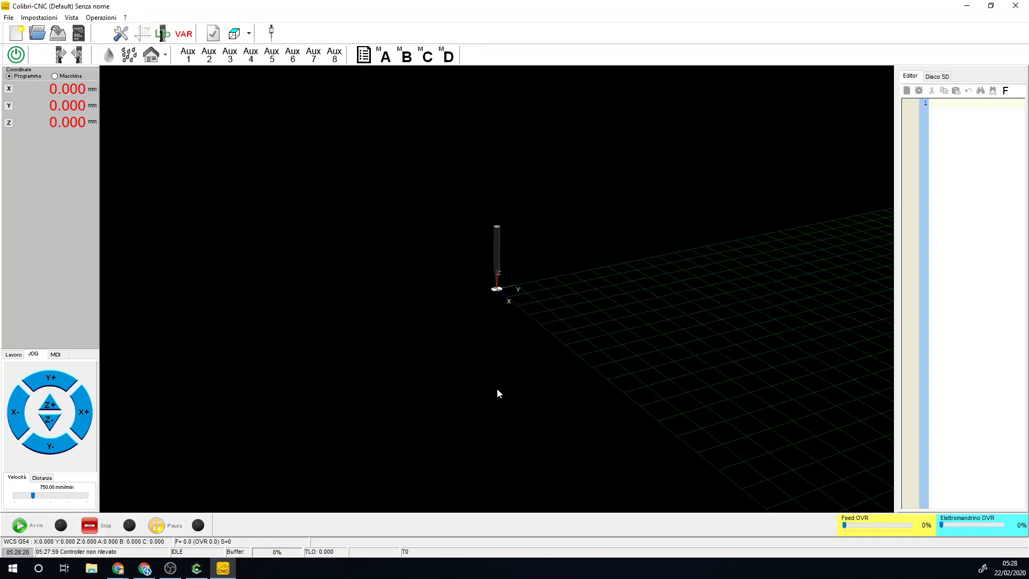
mouse_move(452, 372)
left_mouse_down()
mouse_move(409, 386)
mouse_move(524, 372)
mouse_move(495, 374)
left_mouse_up()
mouse_move(549, 226)
left_mouse_down()
mouse_move(556, 217)
mouse_move(544, 276)
mouse_move(562, 313)
mouse_move(550, 308)
left_mouse_up()
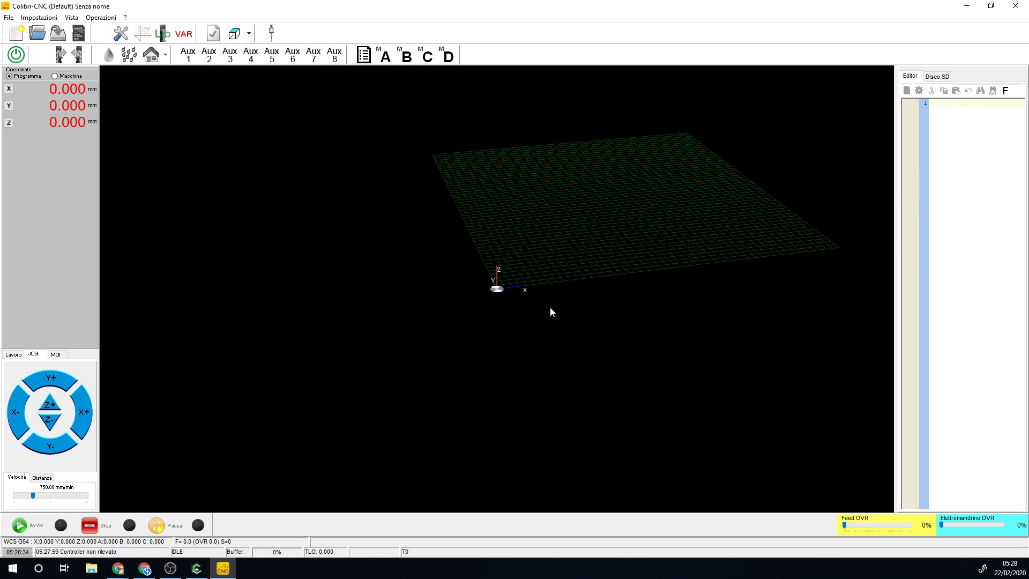
mouse_move(585, 219)
left_mouse_down()
mouse_move(457, 393)
mouse_move(425, 416)
left_mouse_up()
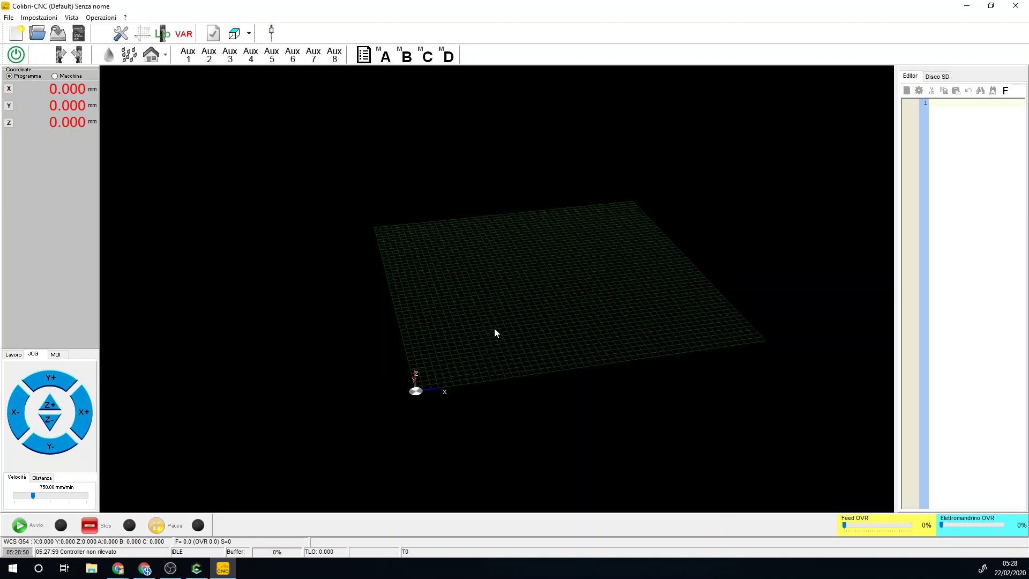
left_click(37, 34)
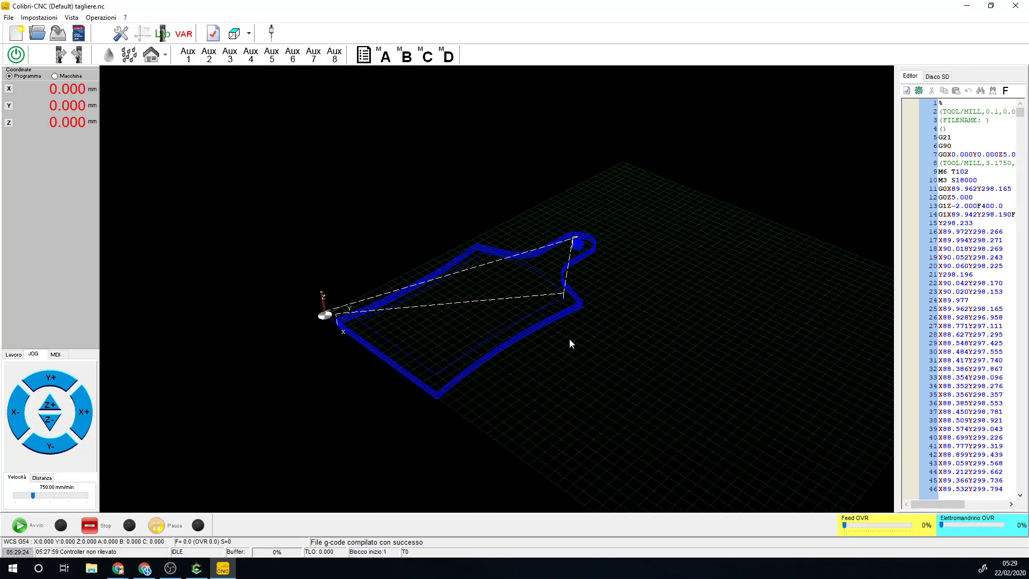
mouse_move(569, 344)
left_mouse_down()
mouse_move(526, 404)
mouse_move(551, 399)
mouse_move(556, 390)
mouse_move(504, 403)
mouse_move(517, 406)
mouse_move(525, 384)
mouse_move(524, 396)
left_mouse_up()
scroll(445, 325, "up", 3)
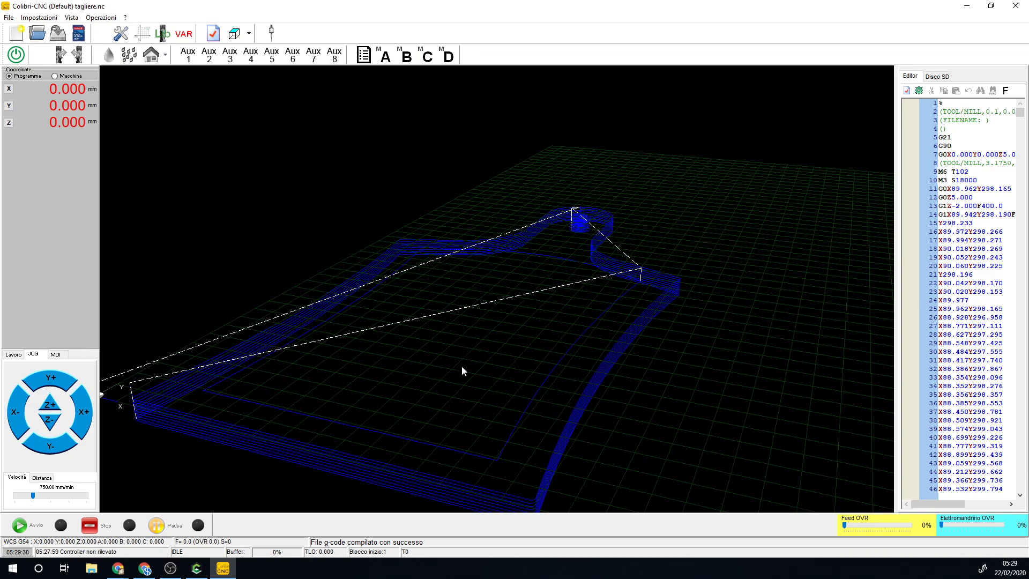
mouse_move(461, 368)
left_mouse_down()
mouse_move(496, 367)
mouse_move(455, 368)
mouse_move(468, 372)
left_mouse_up()
scroll(736, 251, "down", 2)
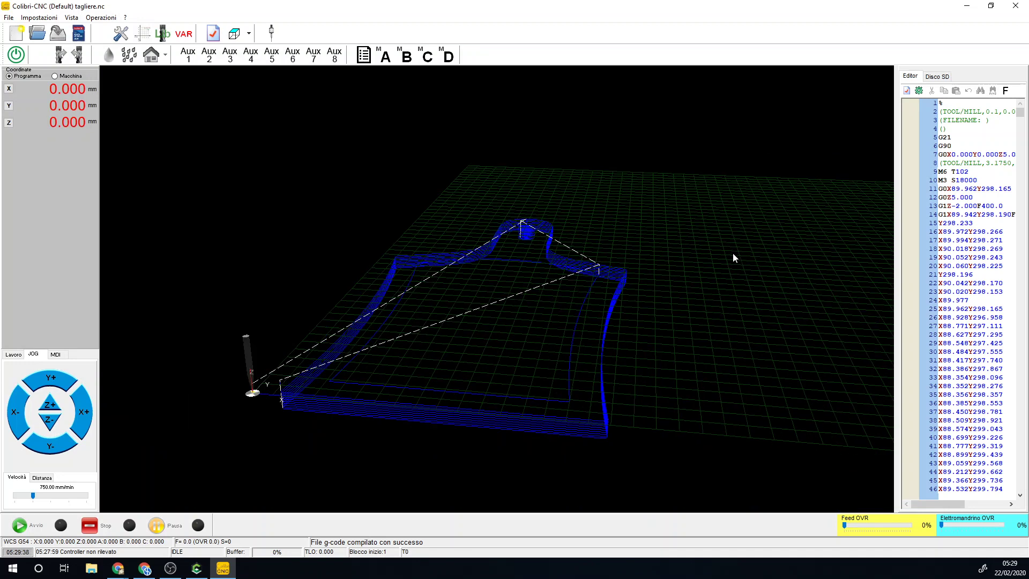
scroll(463, 327, "up", 1)
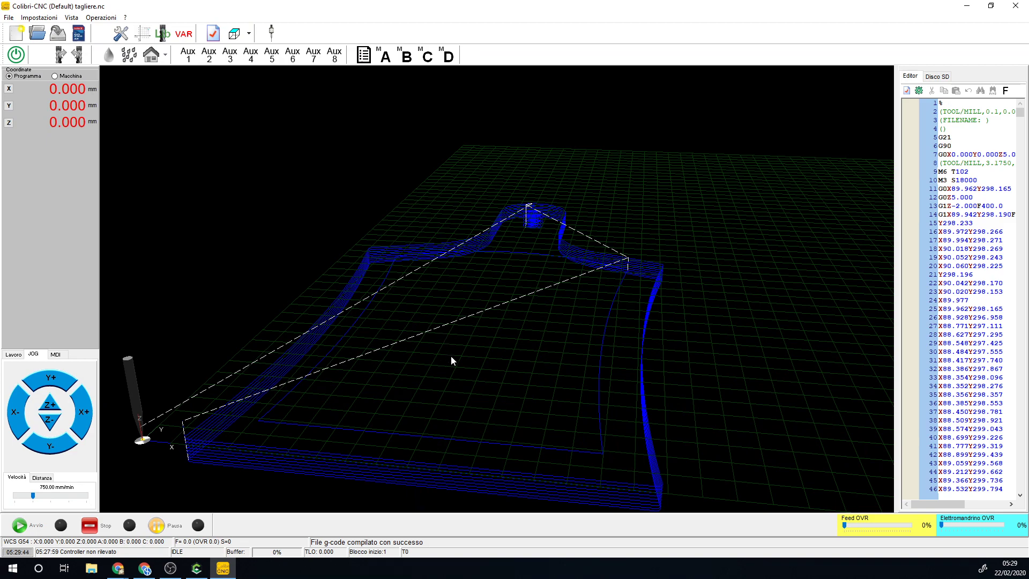
left_click_drag(510, 340, 518, 381)
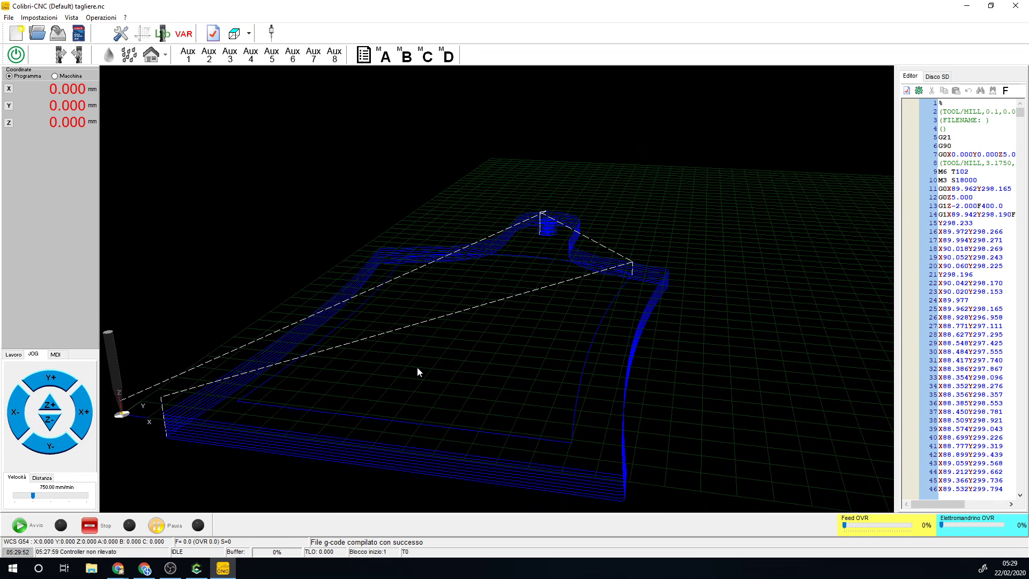
mouse_move(419, 365)
left_mouse_down()
mouse_move(478, 386)
mouse_move(445, 404)
mouse_move(414, 386)
mouse_move(759, 322)
left_mouse_up()
scroll(341, 383, "up", 2)
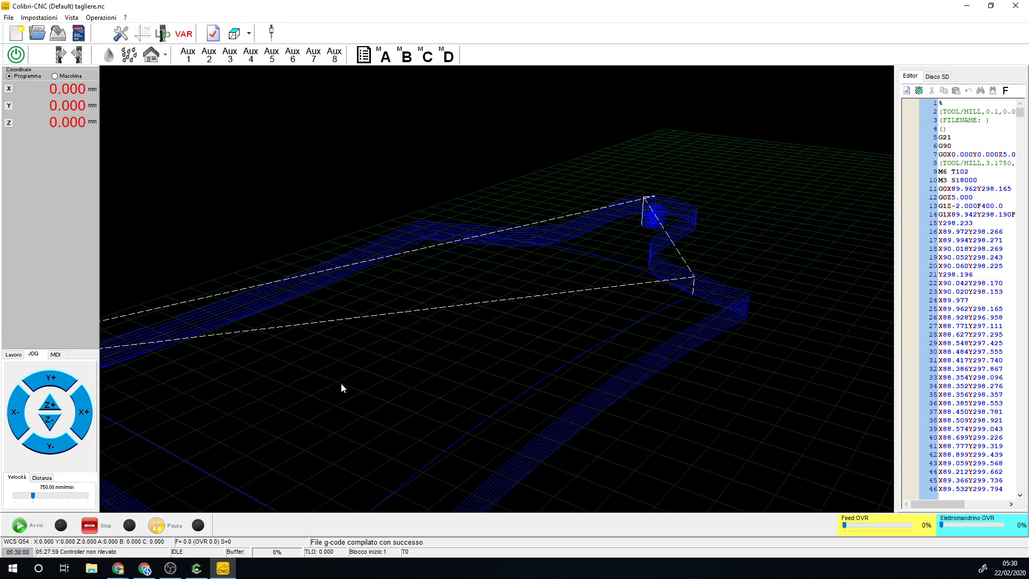
scroll(352, 381, "up", 1)
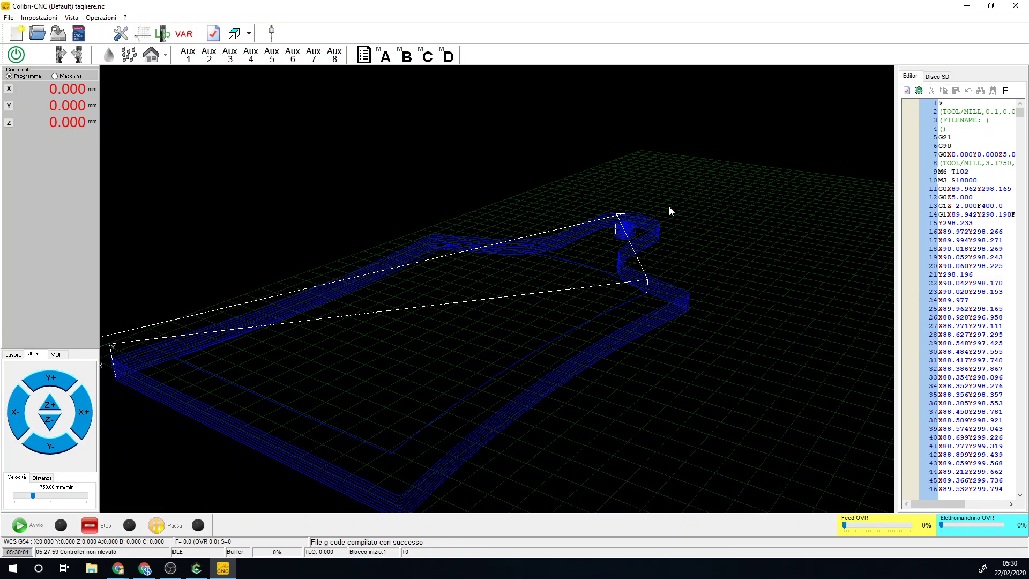
Recompile the tagliere.nc g-code and start playing its machining simulation.
left_click(907, 91)
left_click(917, 93)
left_click(906, 106)
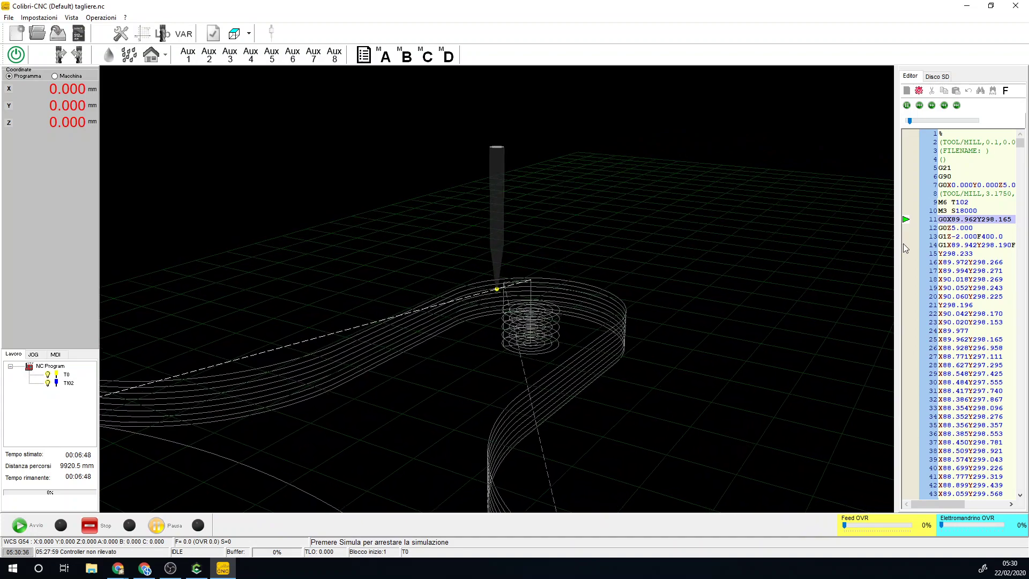
Widen the g-code editor panel and zoom in on the tool cutting the handle hole.
left_click_drag(866, 248, 865, 247)
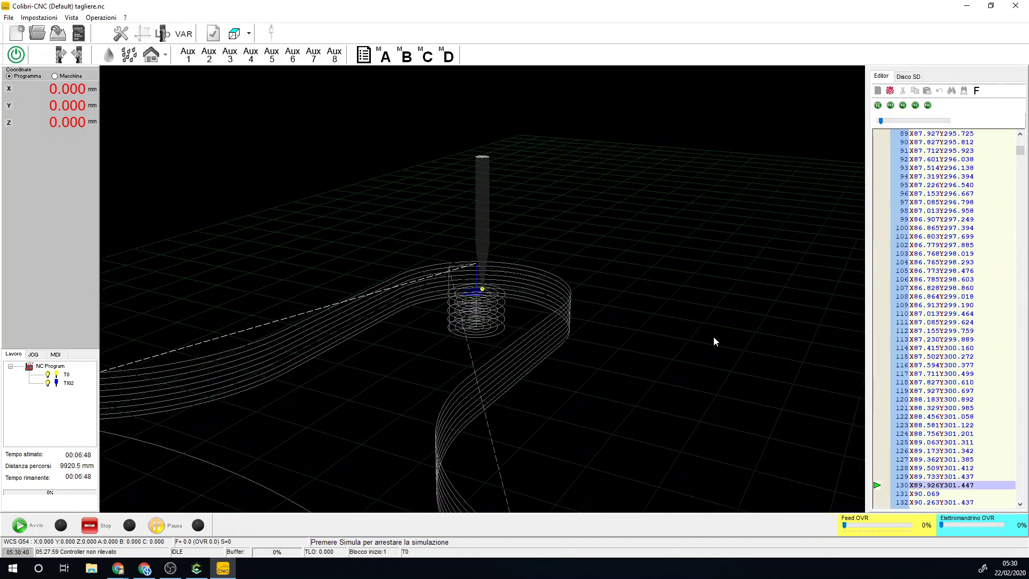
scroll(468, 318, "up", 3)
scroll(467, 317, "up", 3)
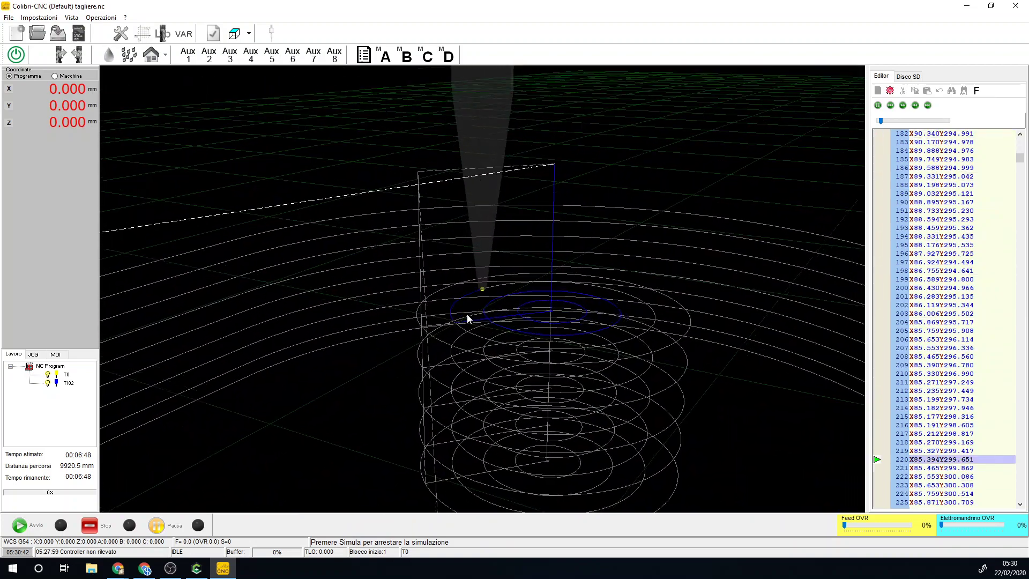
scroll(468, 318, "up", 2)
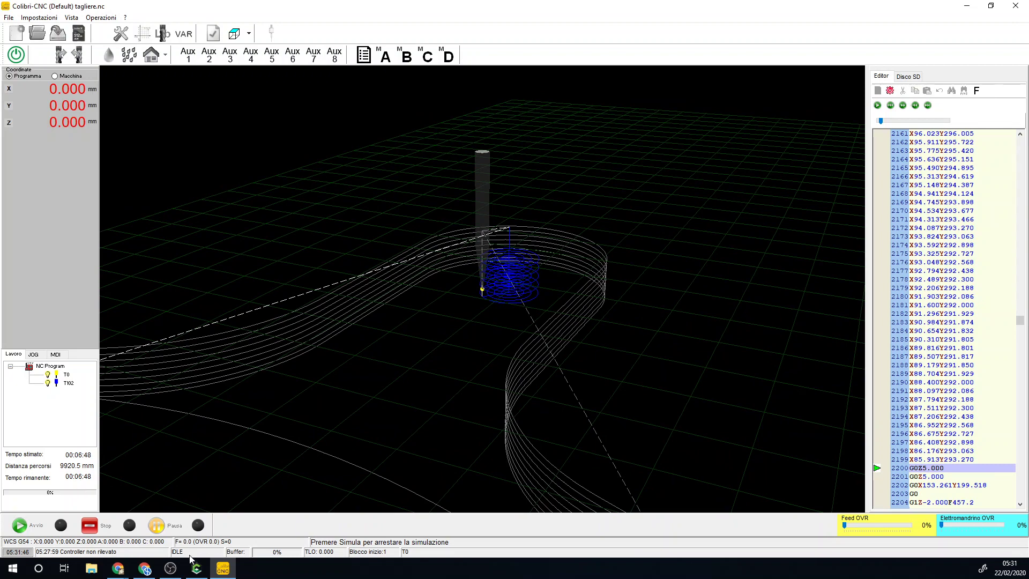
left_click(197, 569)
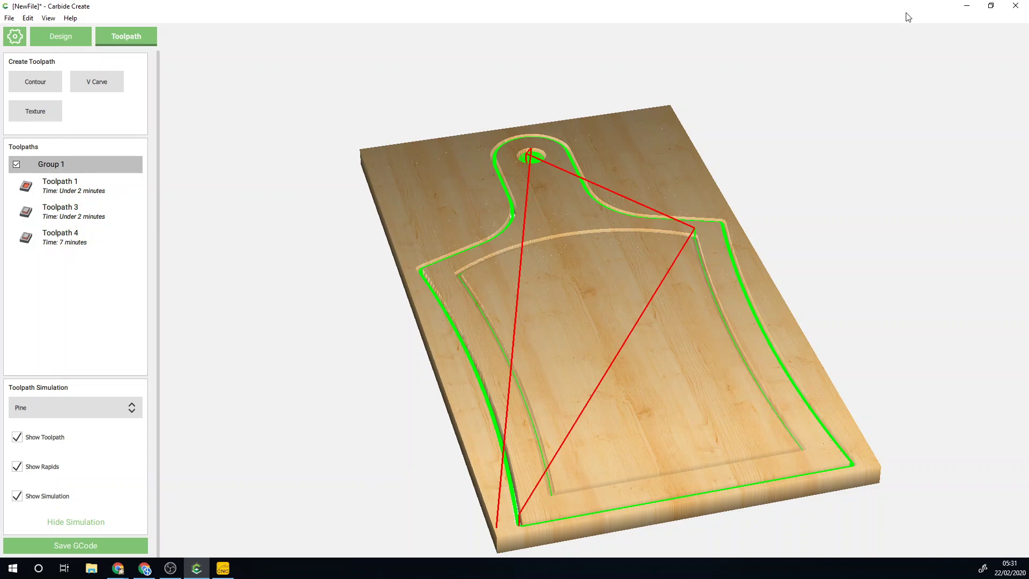
left_click(970, 8)
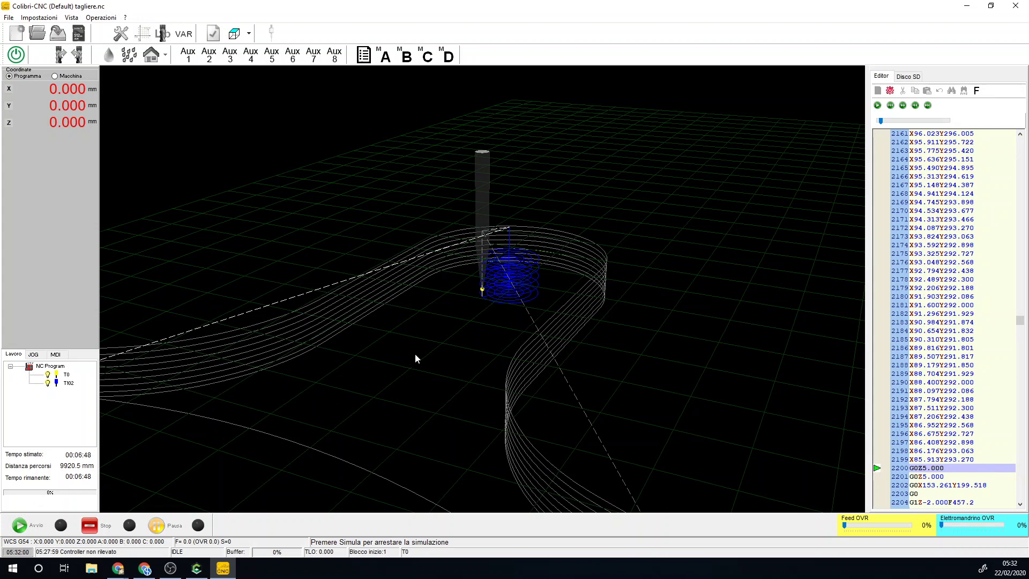
scroll(487, 316, "down", 2)
scroll(491, 307, "down", 2)
scroll(491, 308, "down", 2)
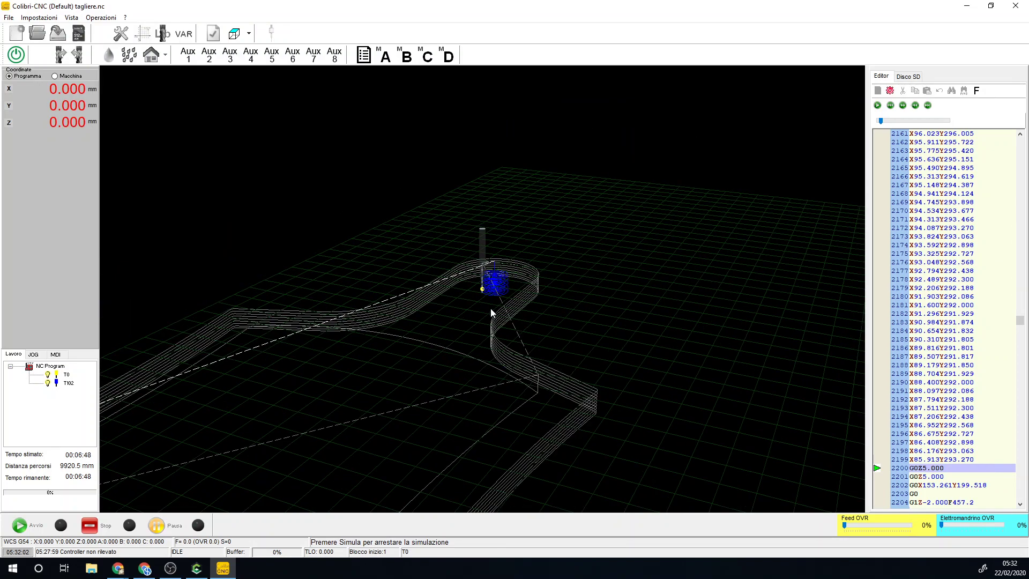
scroll(482, 324, "down", 2)
mouse_move(449, 365)
left_mouse_down()
mouse_move(622, 308)
mouse_move(682, 302)
left_mouse_up()
scroll(407, 317, "up", 3)
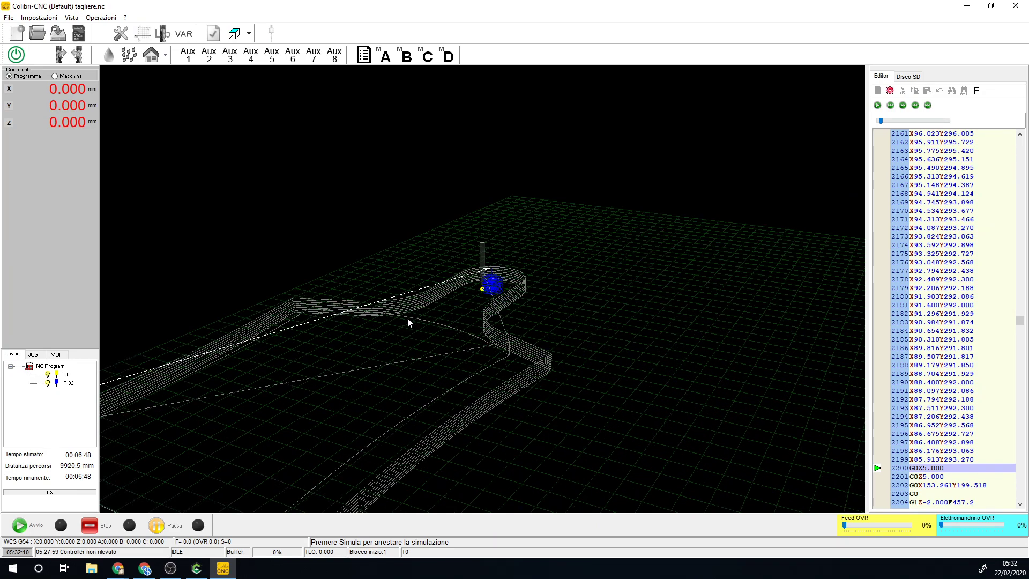
scroll(188, 396, "up", 2)
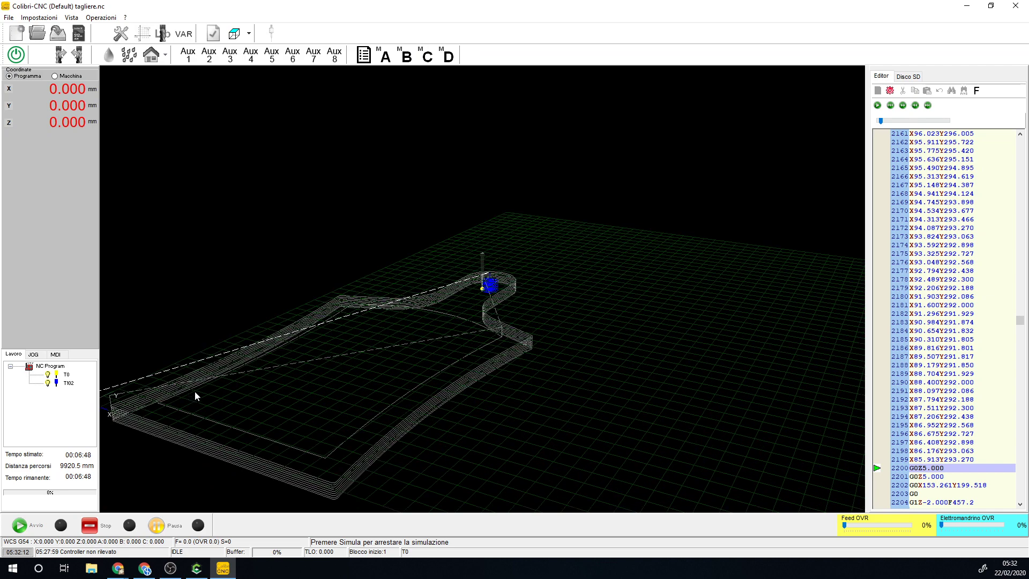
left_click_drag(551, 315, 639, 312)
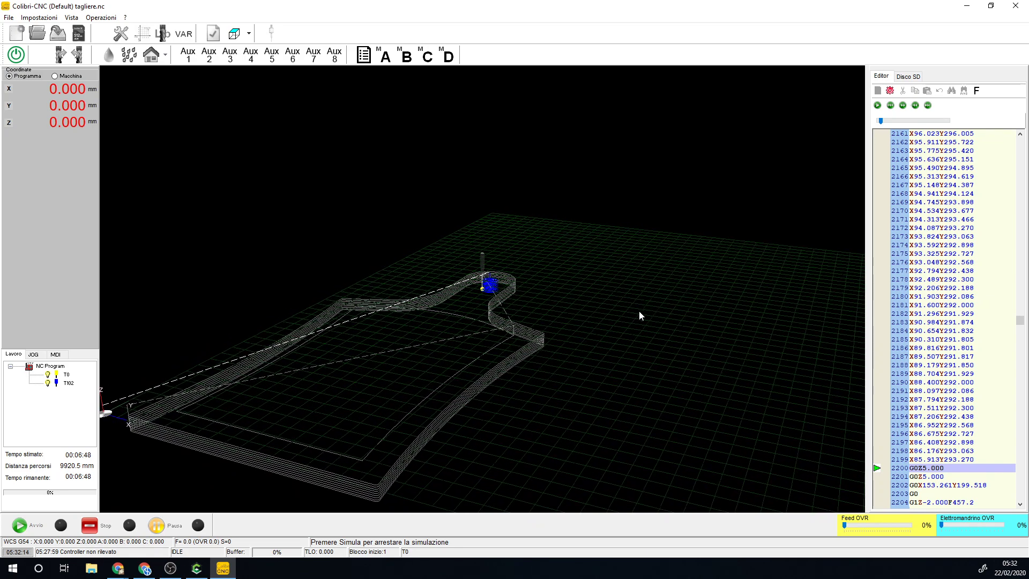
scroll(632, 323, "down", 4)
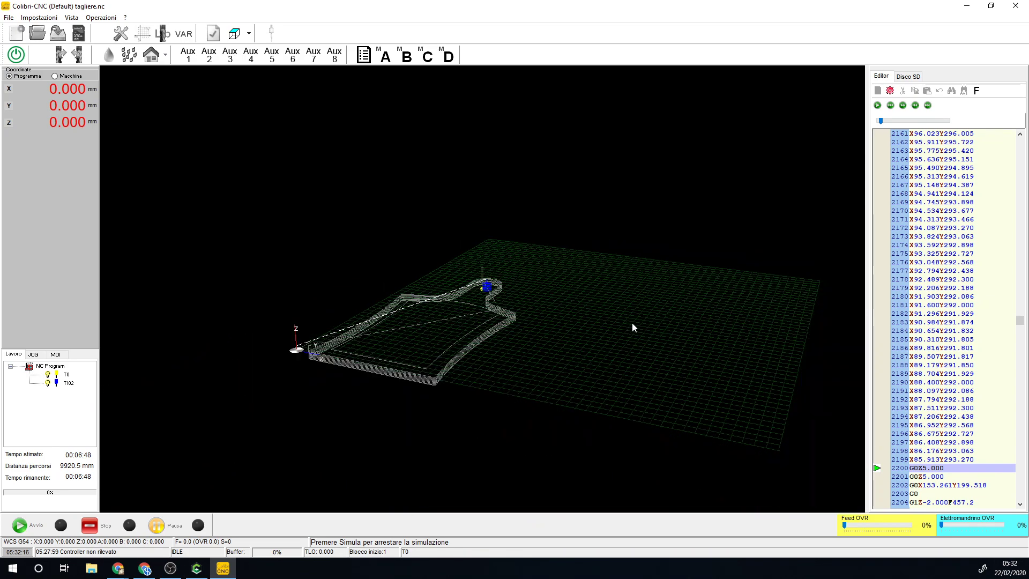
scroll(299, 349, "up", 3)
mouse_move(413, 353)
left_mouse_down()
mouse_move(359, 394)
mouse_move(388, 394)
mouse_move(381, 387)
left_mouse_up()
mouse_move(369, 399)
left_mouse_down()
mouse_move(365, 410)
mouse_move(394, 280)
mouse_move(506, 435)
mouse_move(489, 424)
mouse_move(498, 414)
mouse_move(504, 430)
mouse_move(480, 411)
left_mouse_up()
scroll(468, 419, "up", 2)
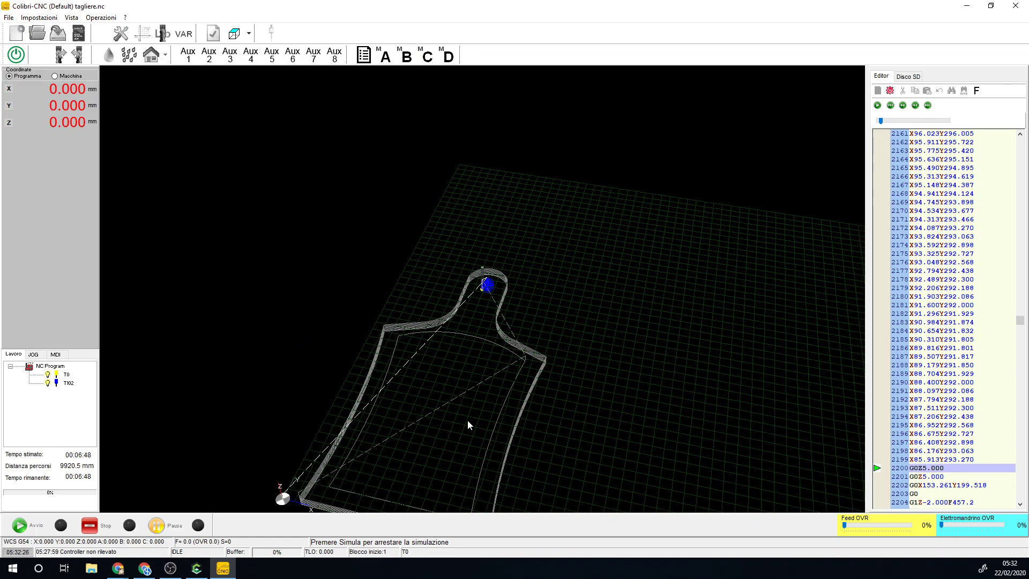
scroll(468, 419, "up", 2)
scroll(466, 375, "up", 1)
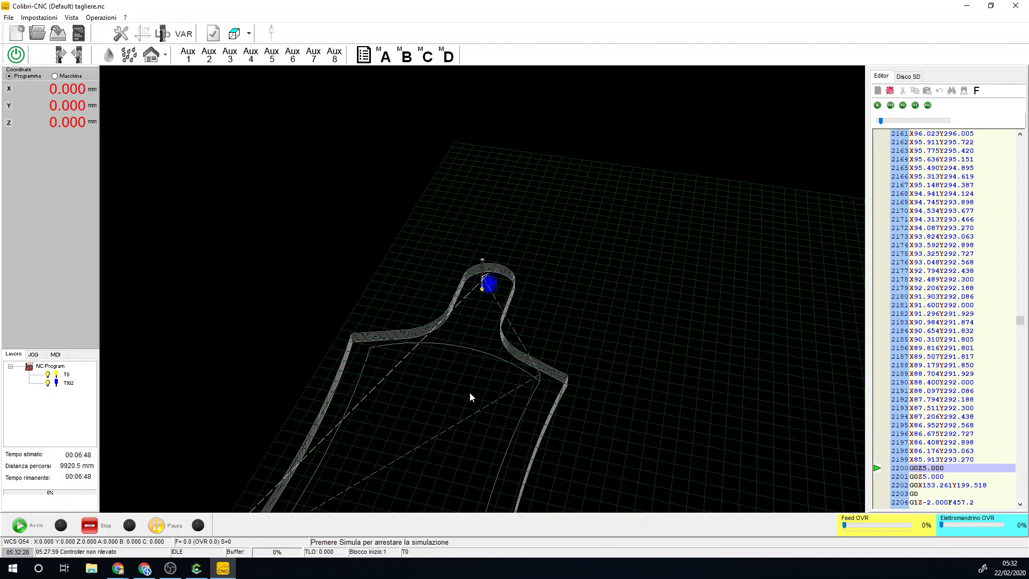
mouse_move(475, 445)
left_mouse_down()
mouse_move(478, 419)
mouse_move(485, 435)
left_mouse_up()
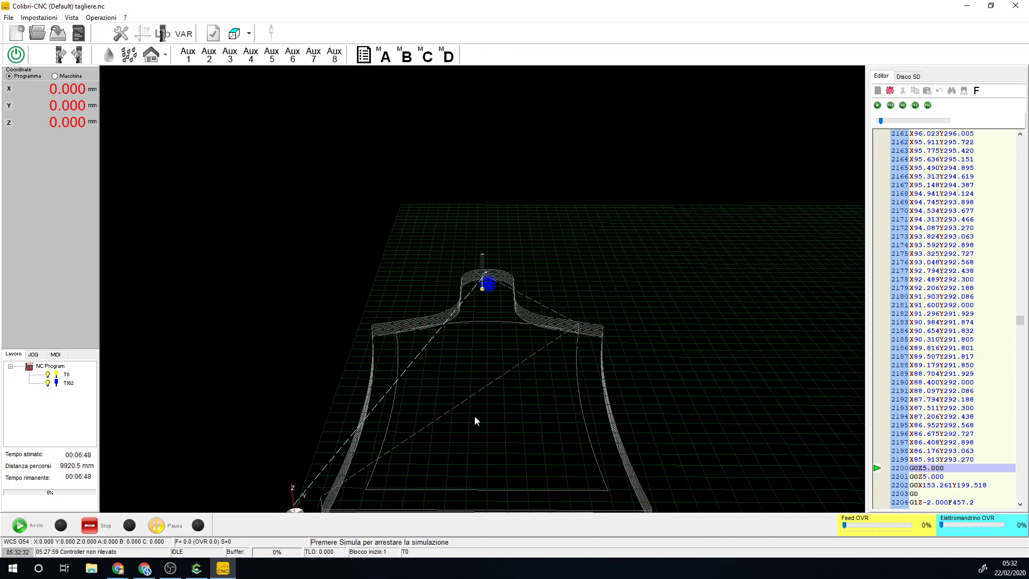
scroll(476, 420, "down", 3)
mouse_move(494, 383)
left_mouse_down()
mouse_move(481, 402)
mouse_move(430, 403)
left_mouse_up()
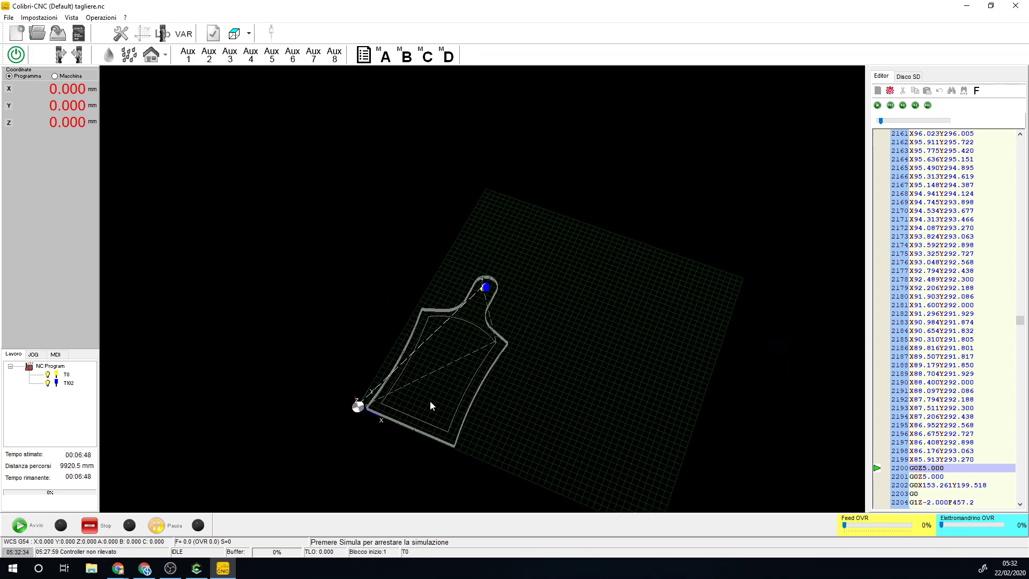
scroll(446, 452, "up", 2)
left_click_drag(445, 452, 425, 353)
scroll(456, 484, "up", 2)
left_click_drag(456, 484, 454, 395)
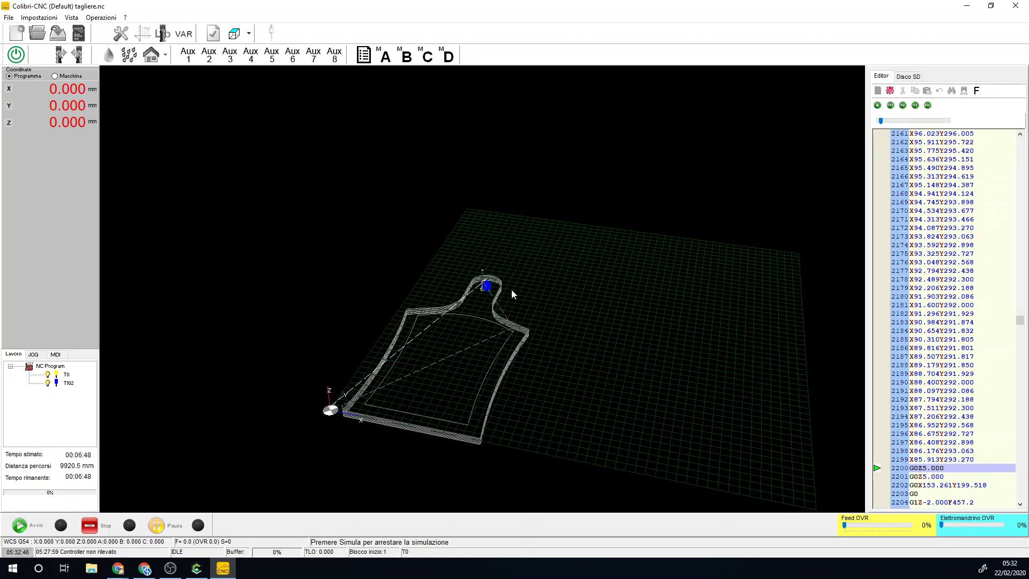
scroll(426, 466, "up", 3)
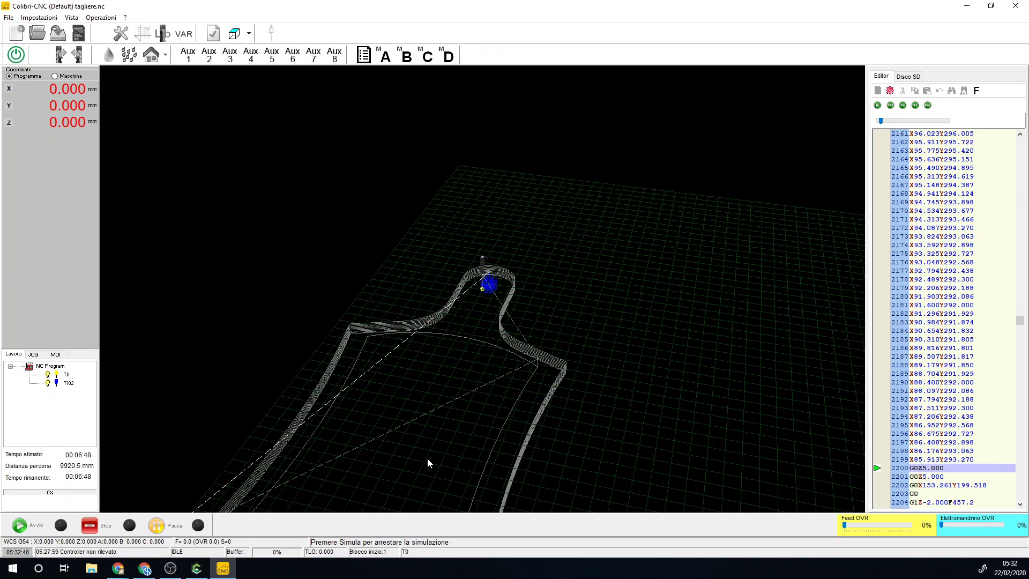
scroll(422, 360, "down", 5)
scroll(461, 485, "up", 1)
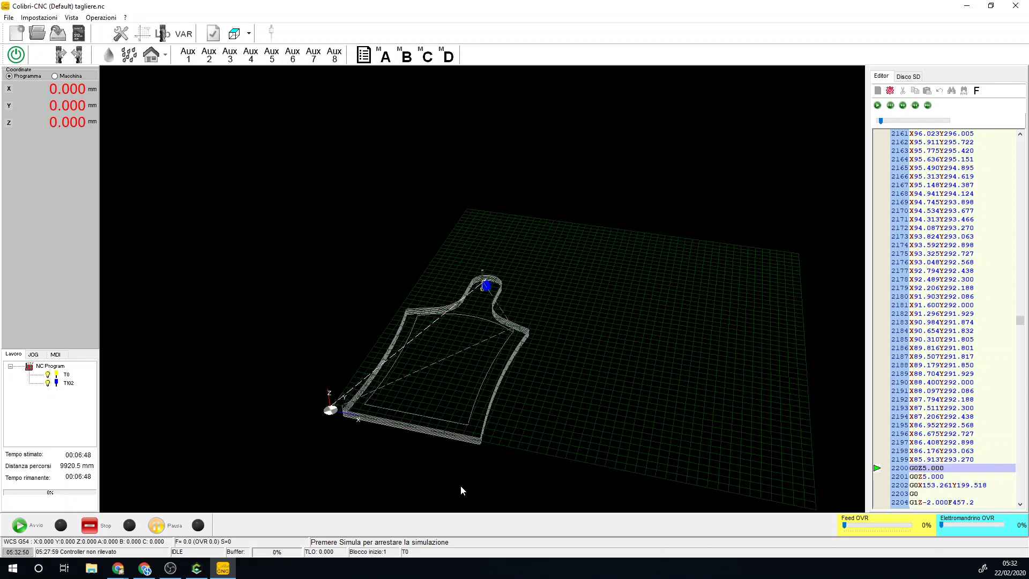
scroll(461, 479, "up", 1)
left_click_drag(459, 474, 462, 461)
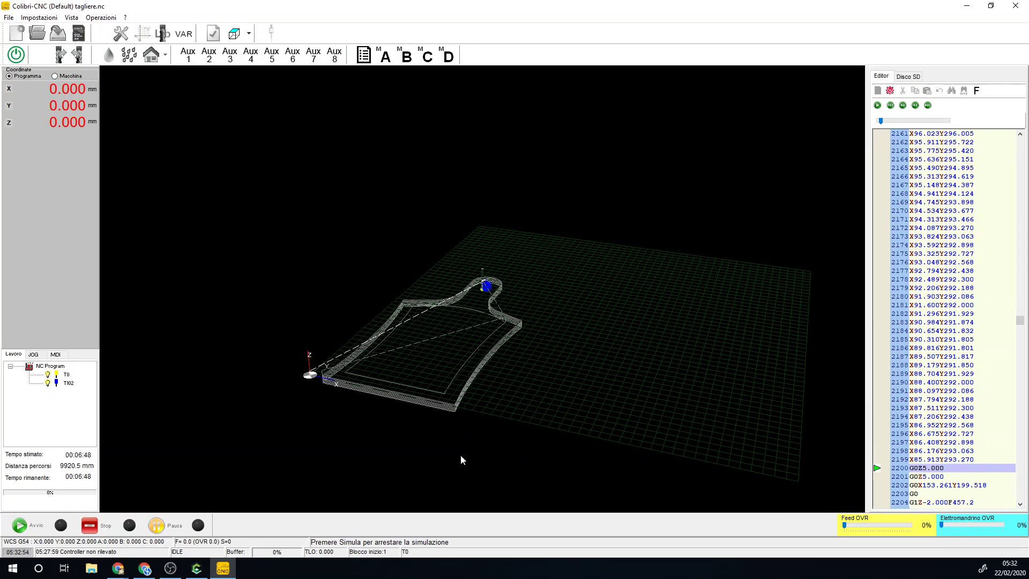
scroll(417, 481, "up", 1)
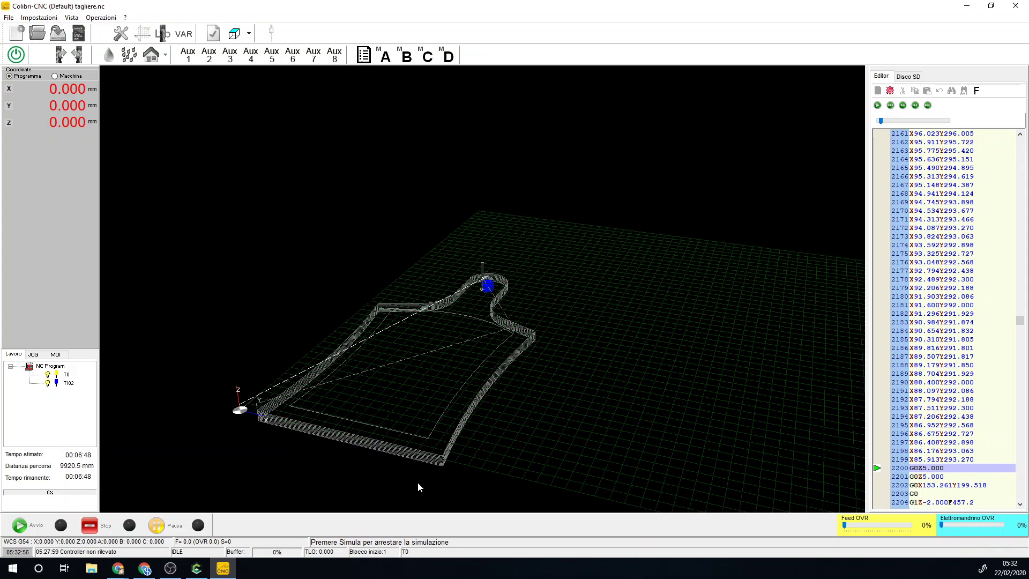
scroll(423, 482, "up", 1)
left_click_drag(429, 480, 429, 484)
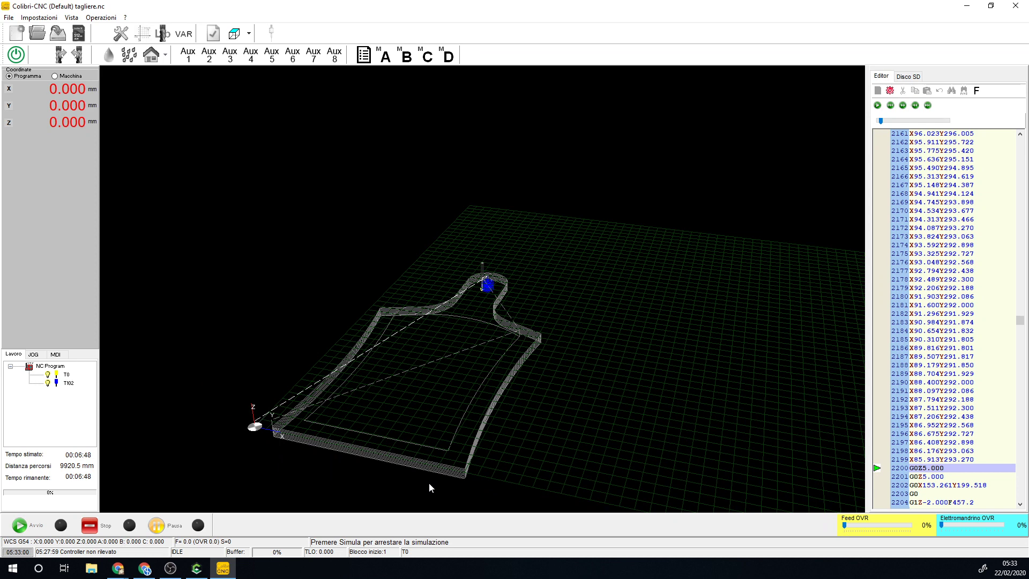